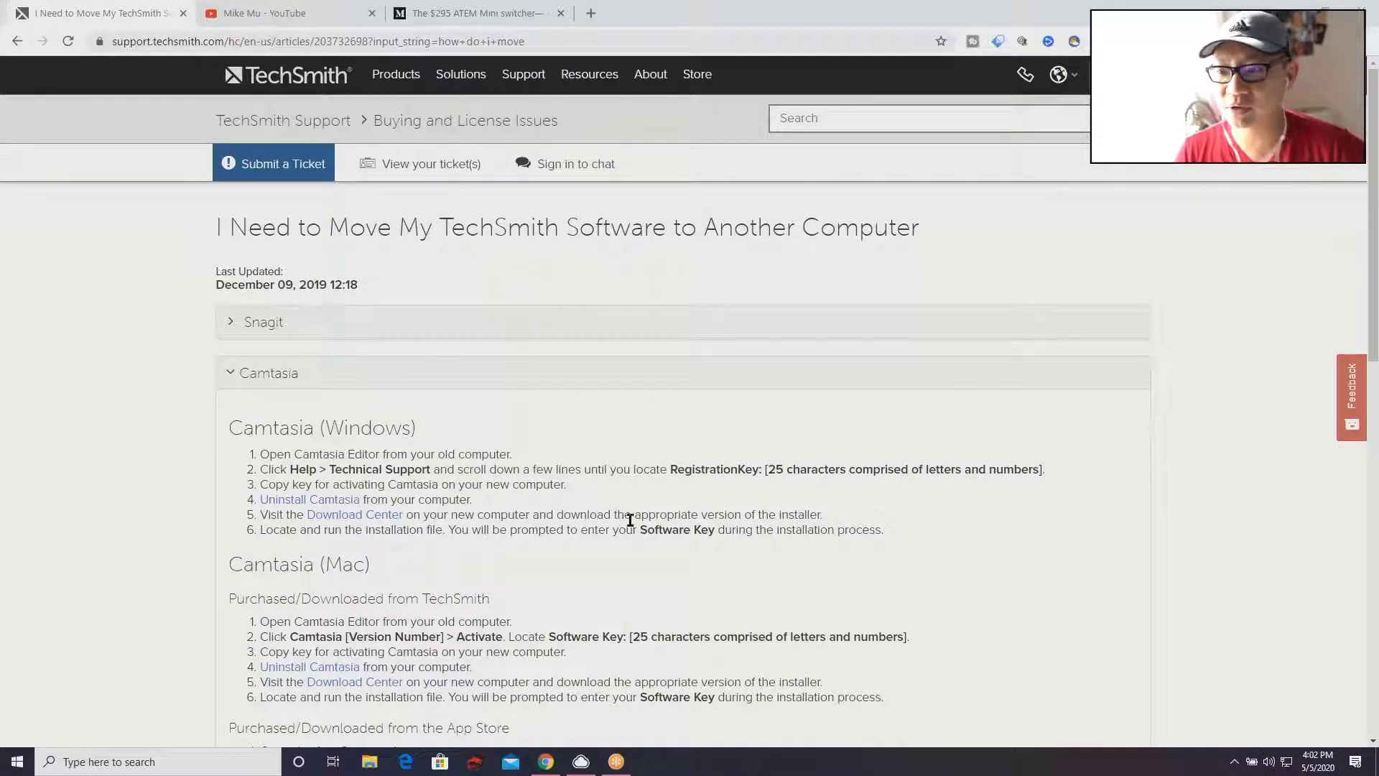
# Scroll the TechSmith article and select its full web address in the browser.
pyautogui.scroll(-2, 627, 512)
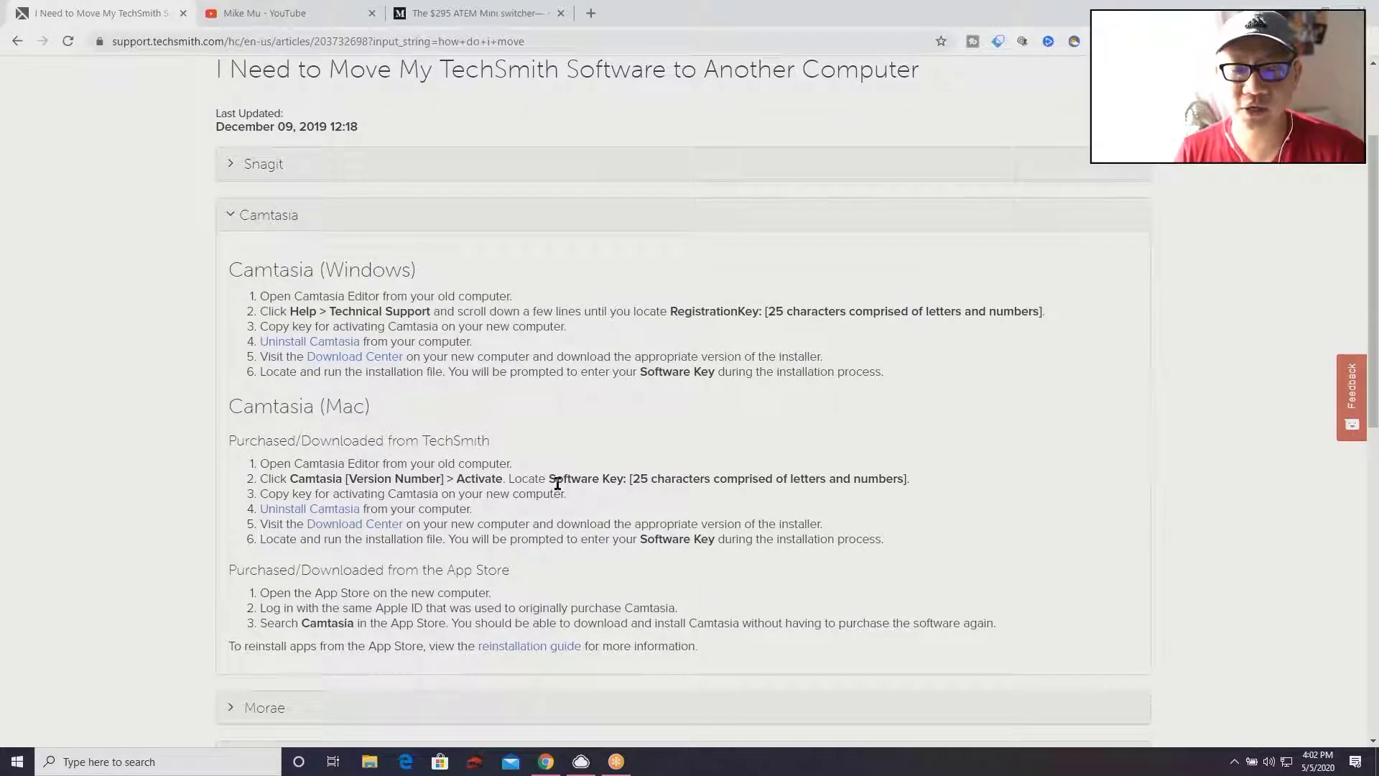
pyautogui.scroll(1, 557, 483)
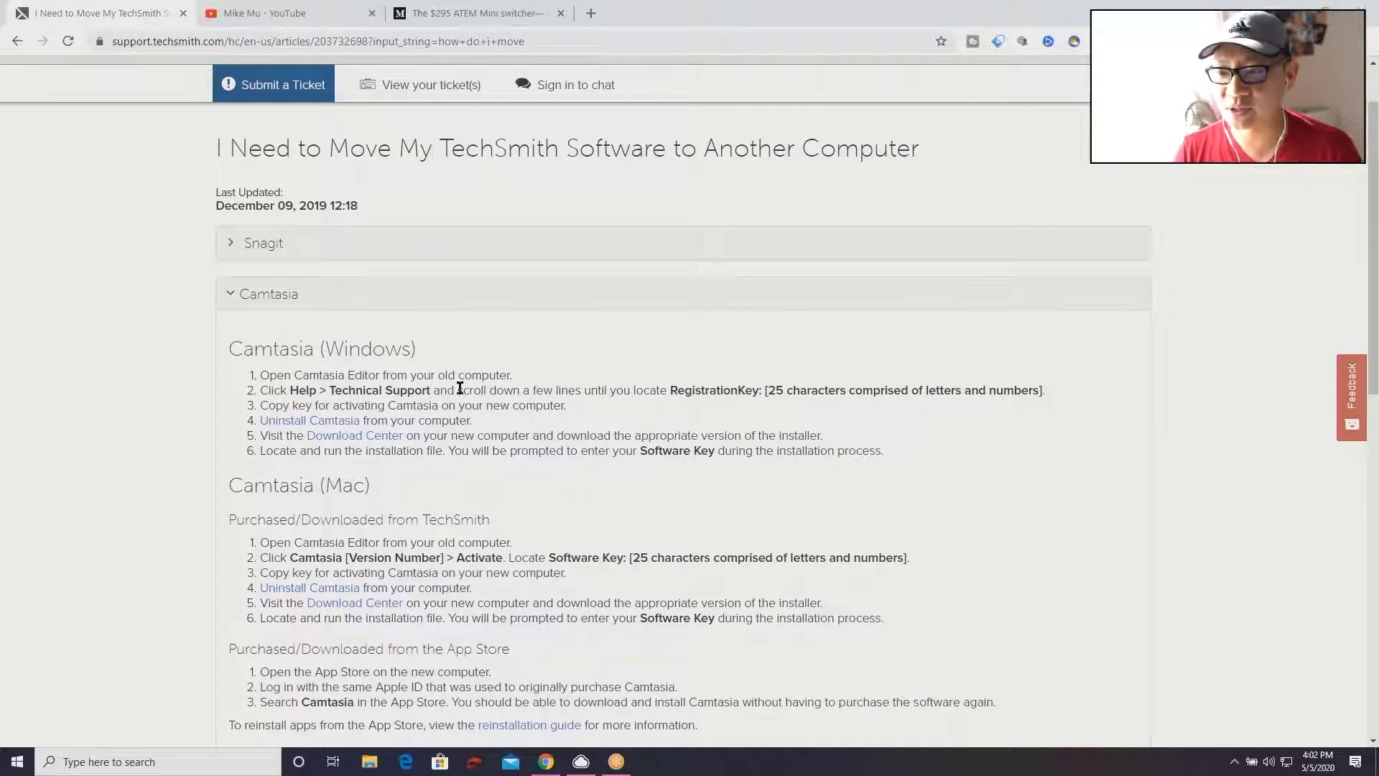
pyautogui.click(403, 41)
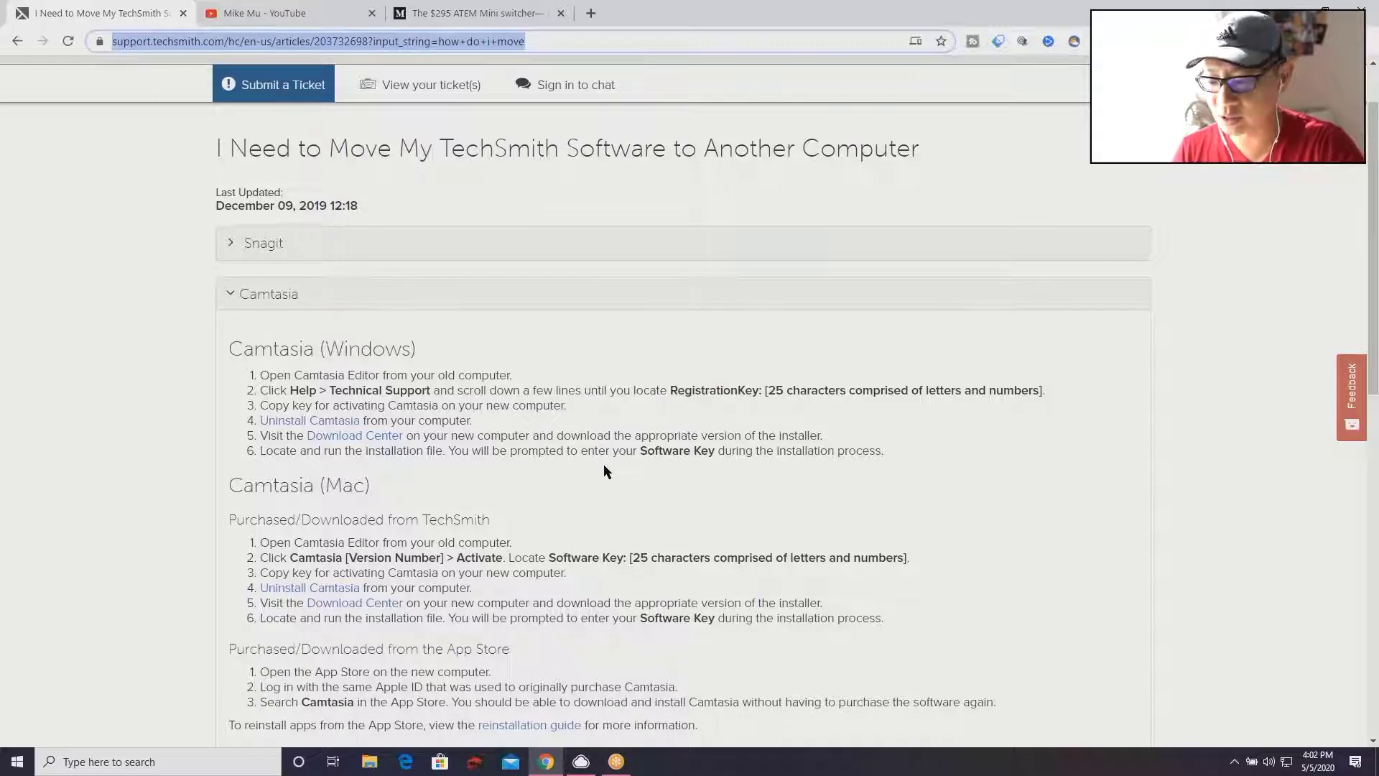
# Launch Camtasia 2019 from the Start menu search for 'cam'.
pyautogui.press('super')
pyautogui.write('cam')
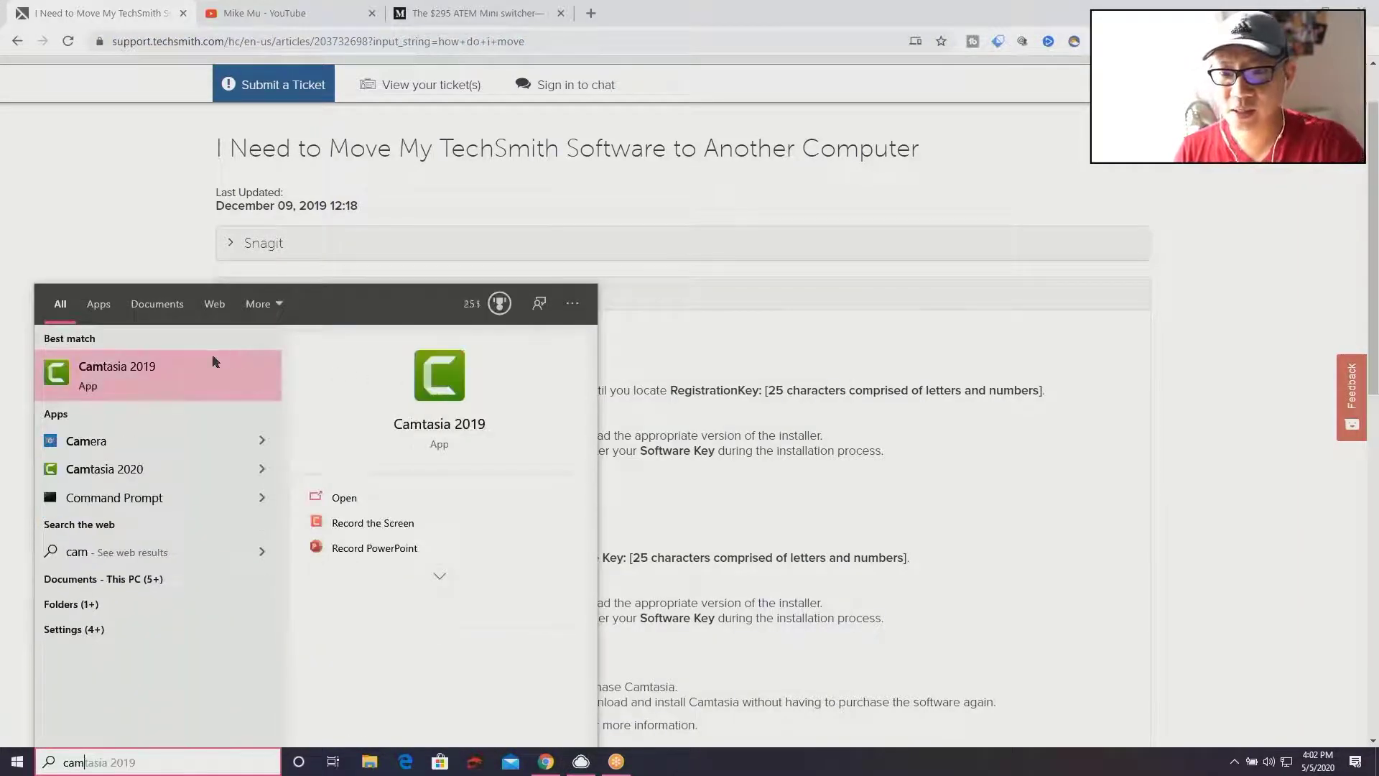
pyautogui.click(213, 362)
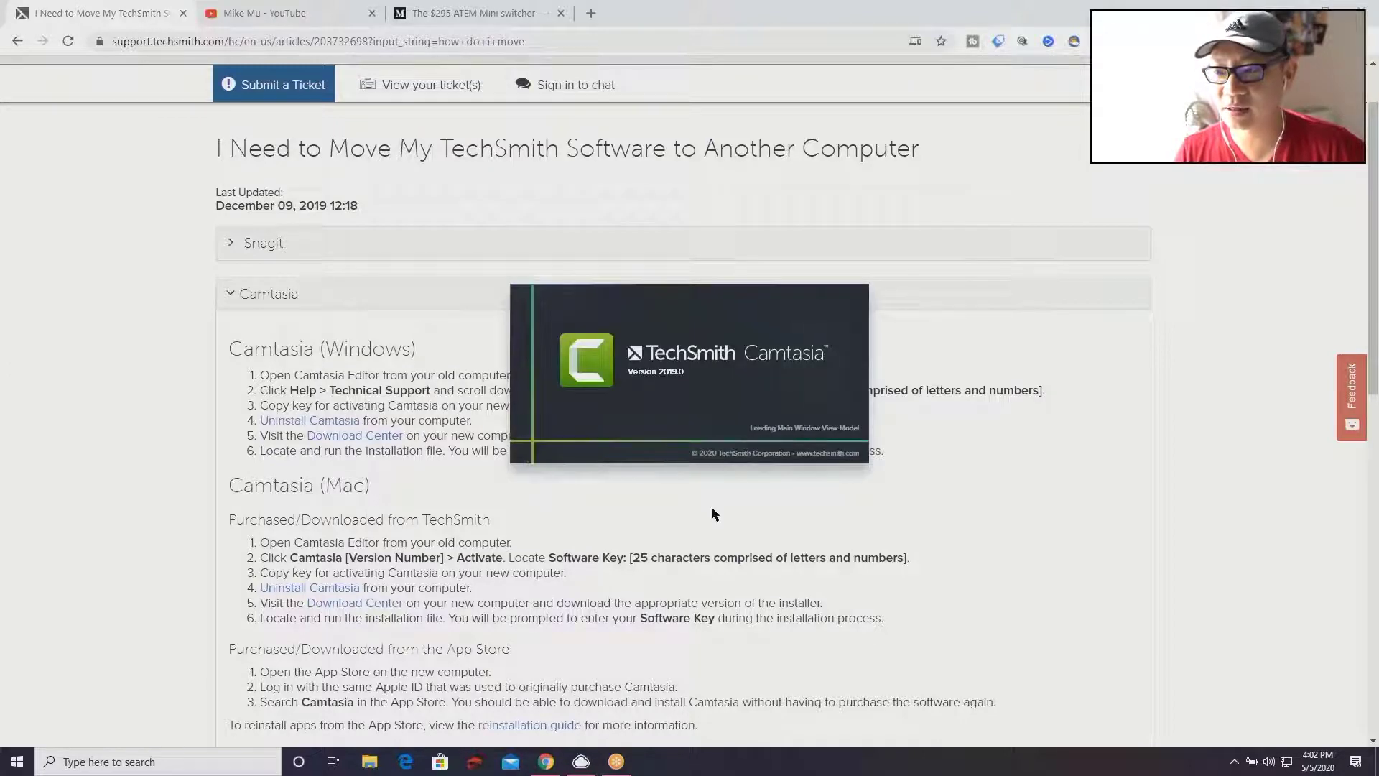
pyautogui.scroll(-3, 711, 509)
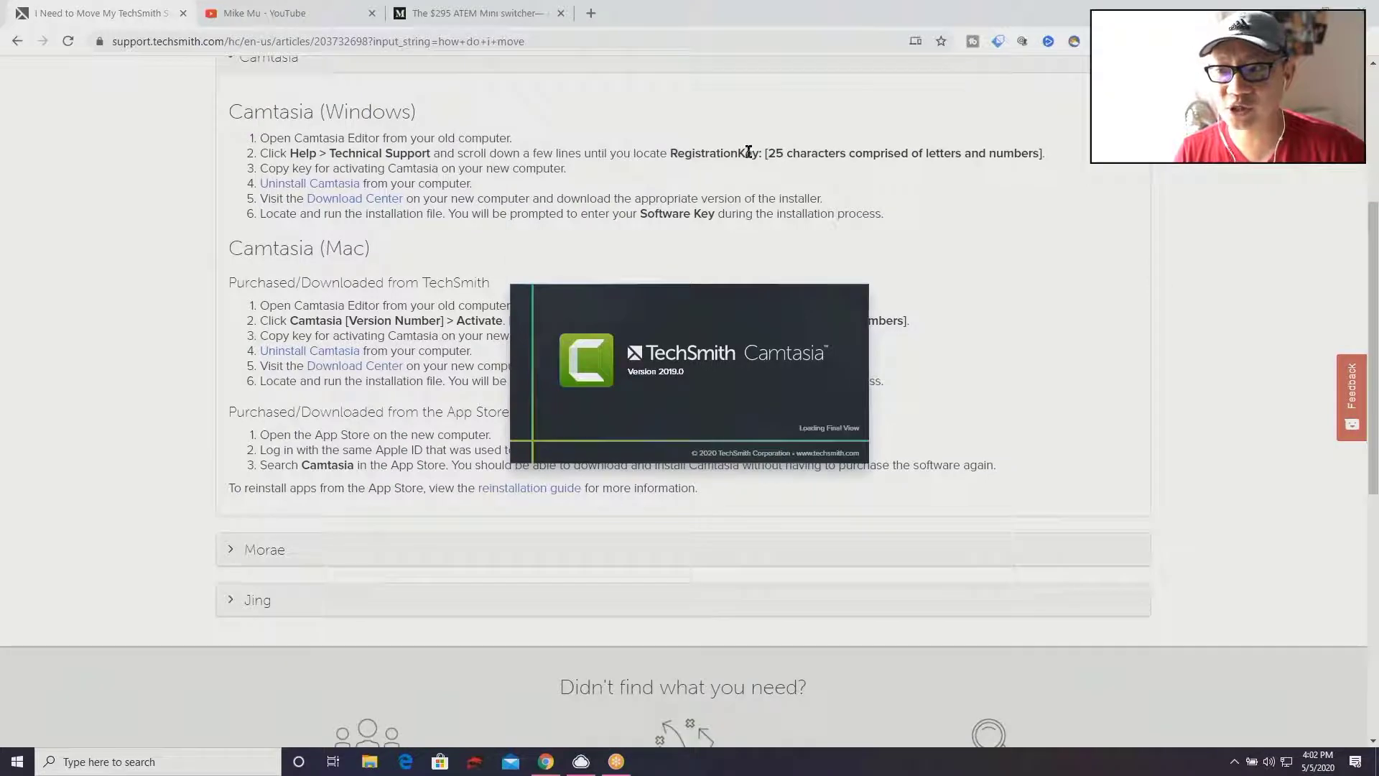
pyautogui.scroll(-3, 732, 256)
pyautogui.scroll(1, 736, 260)
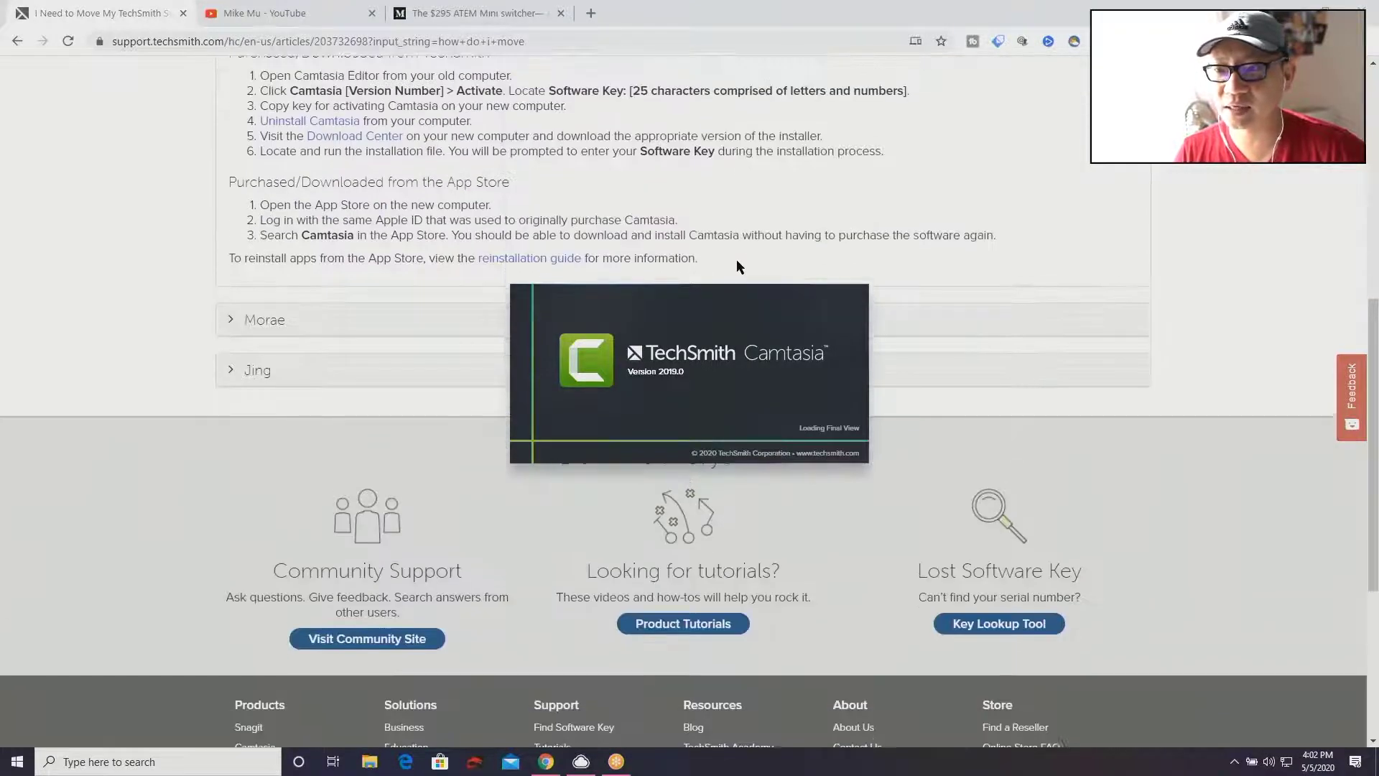
pyautogui.scroll(2, 655, 198)
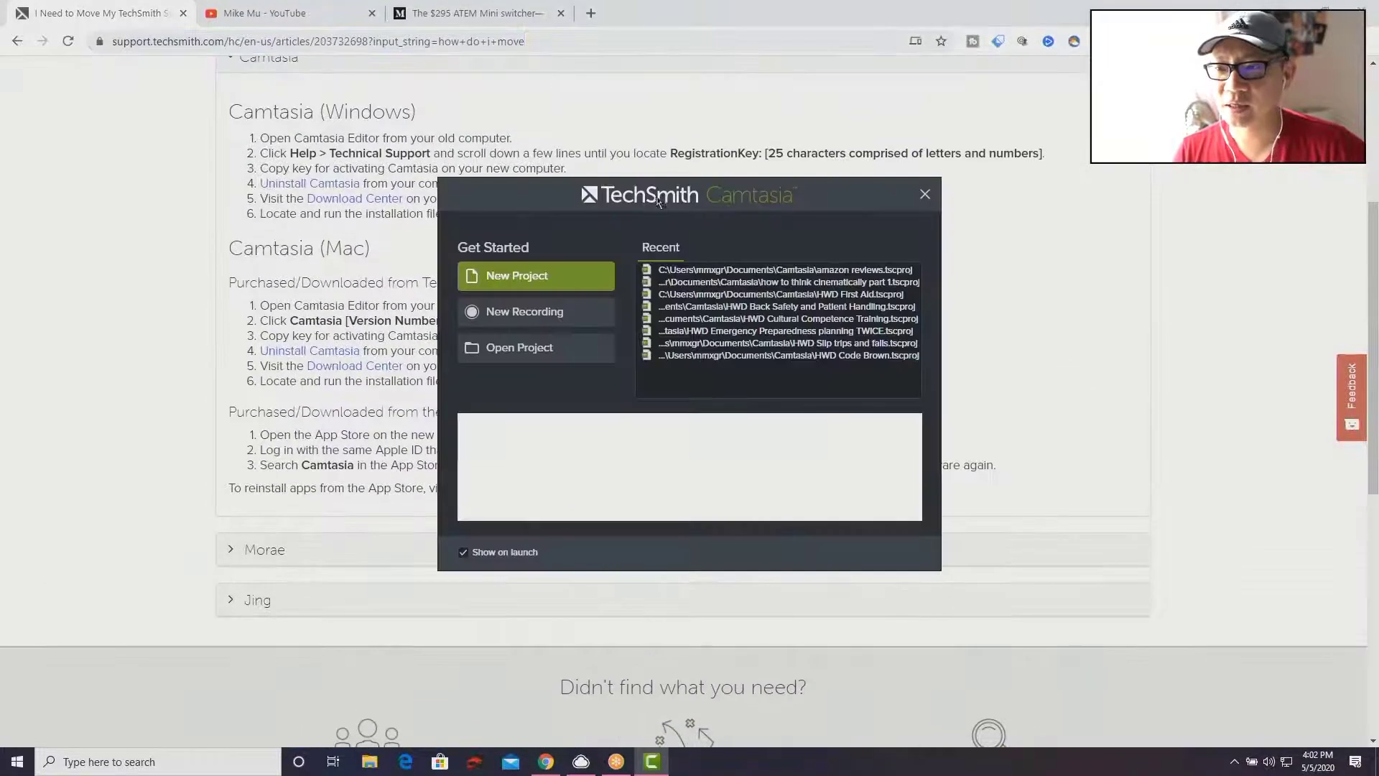
# Start a new blank project and open the Help menu's Technical Support diagnostics.
pyautogui.press('Return')
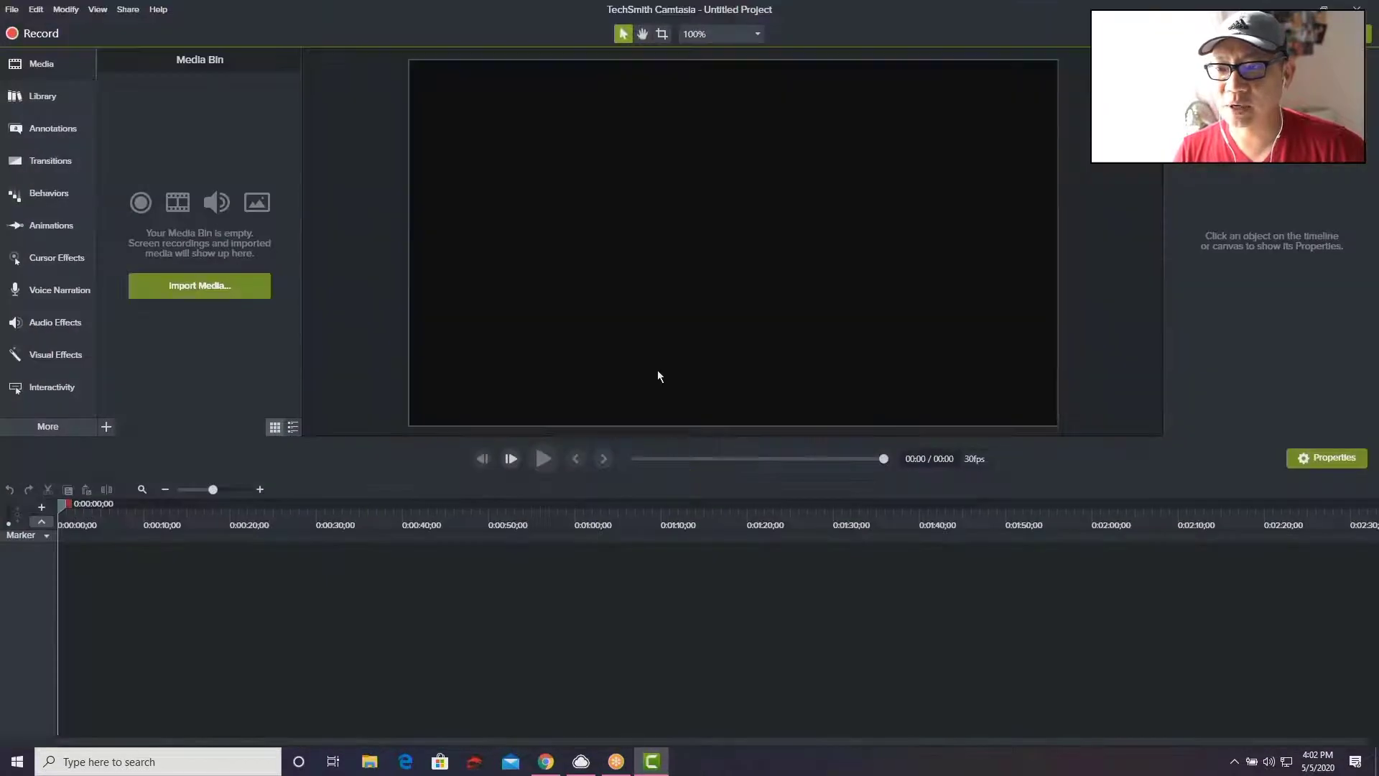
pyautogui.click(158, 10)
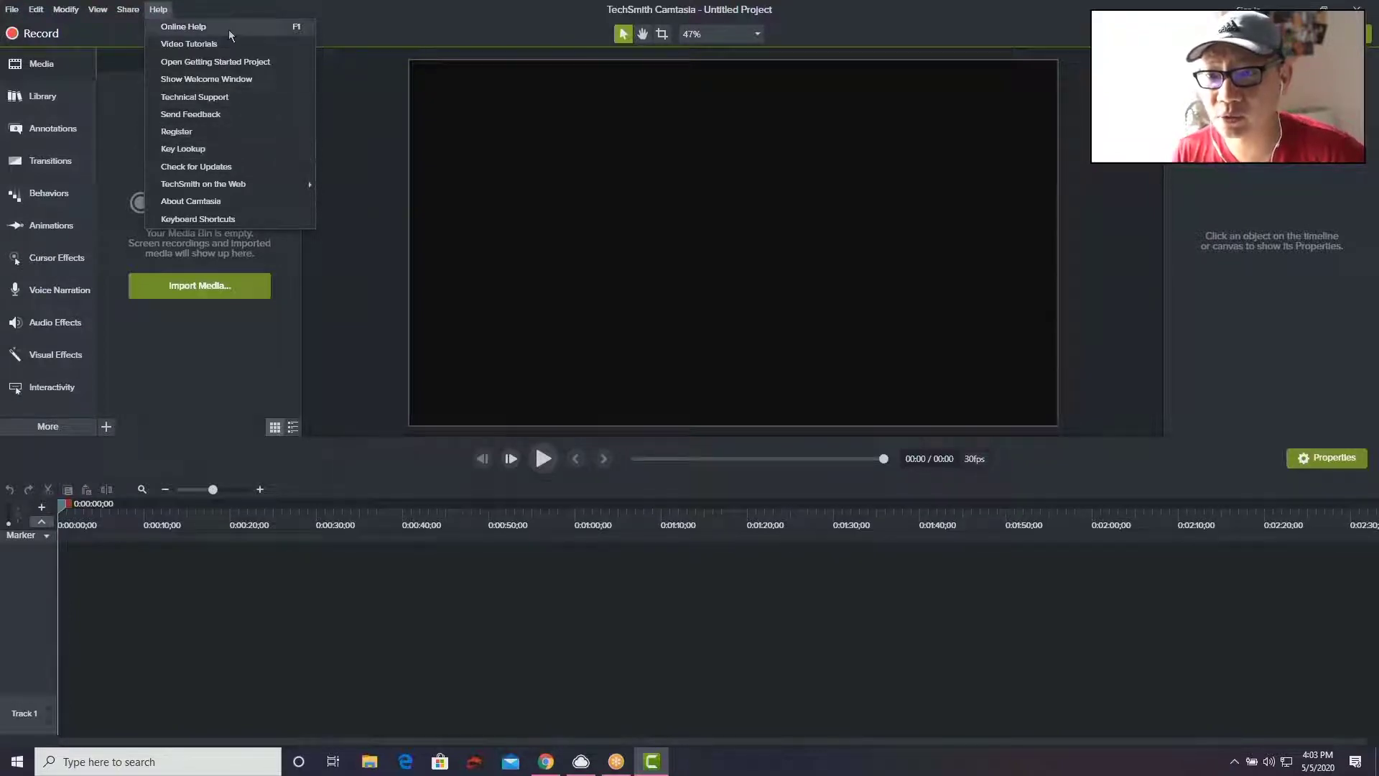
pyautogui.click(207, 97)
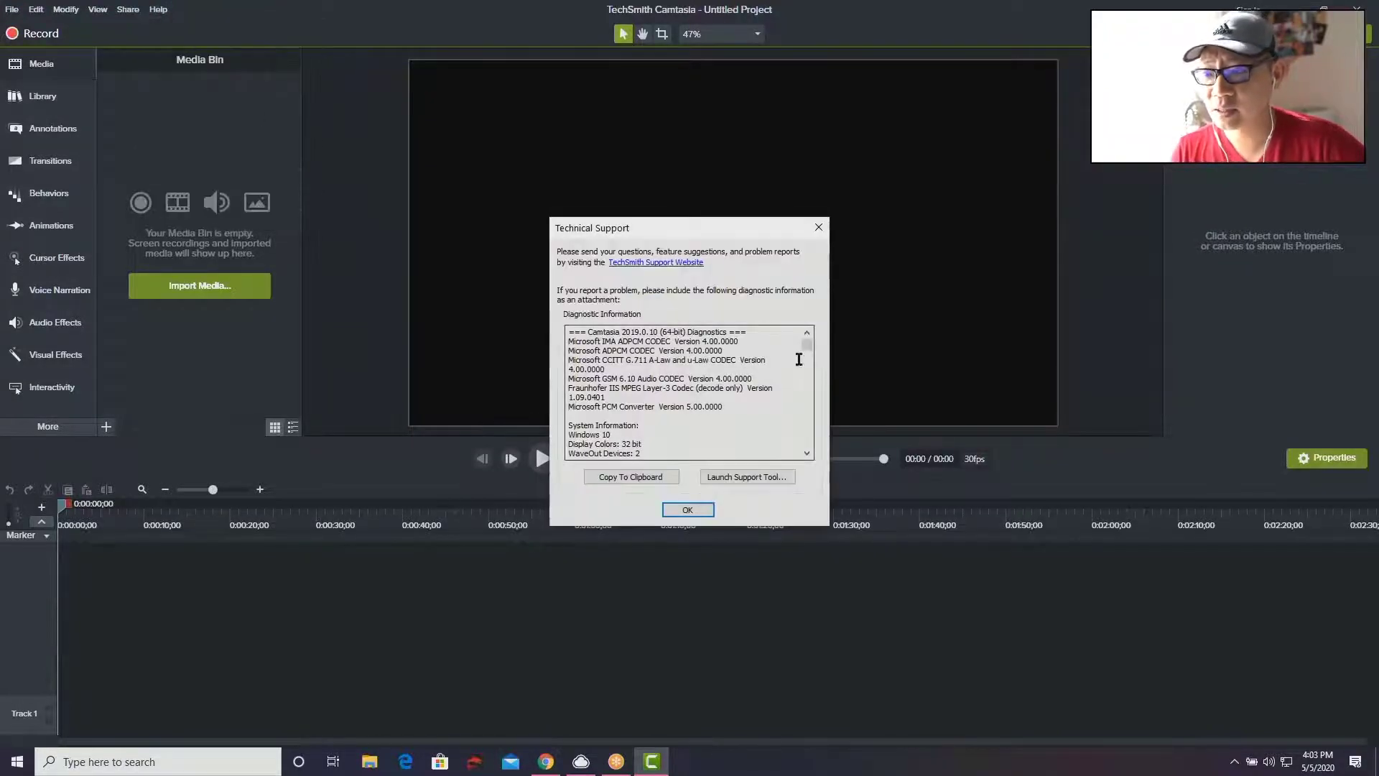
# Copy the diagnostic information containing the RegistrationKey to the clipboard.
pyautogui.moveTo(807, 345); pyautogui.dragTo(701, 377)
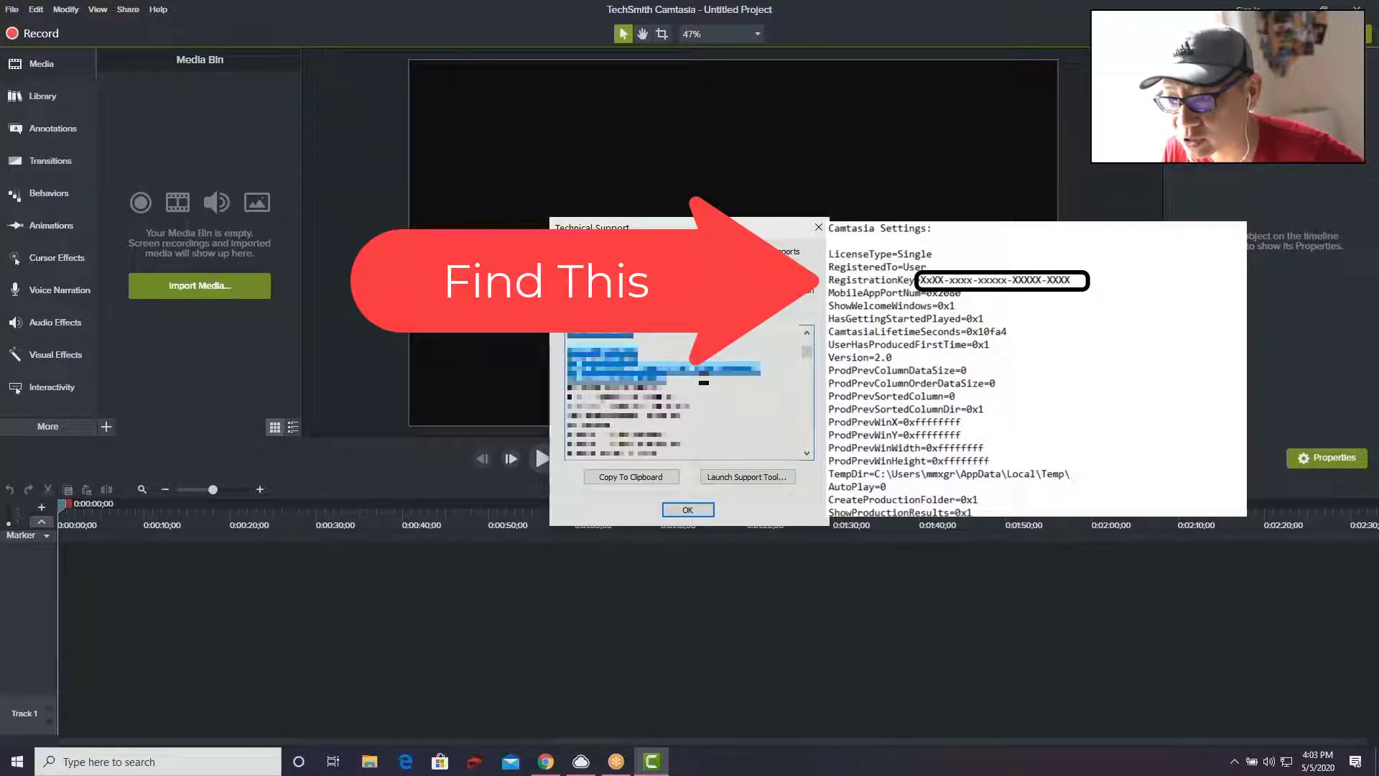
pyautogui.rightClick(704, 370)
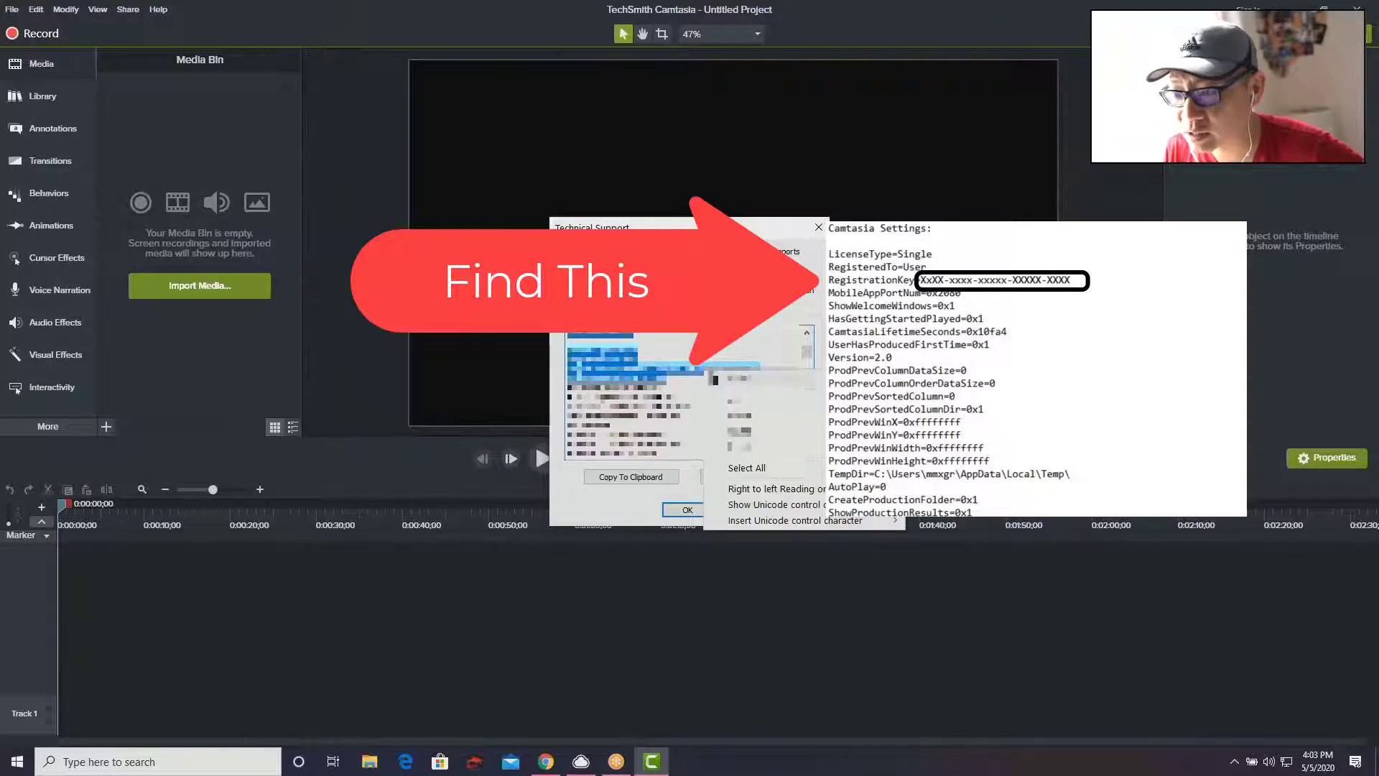
pyautogui.click(759, 417)
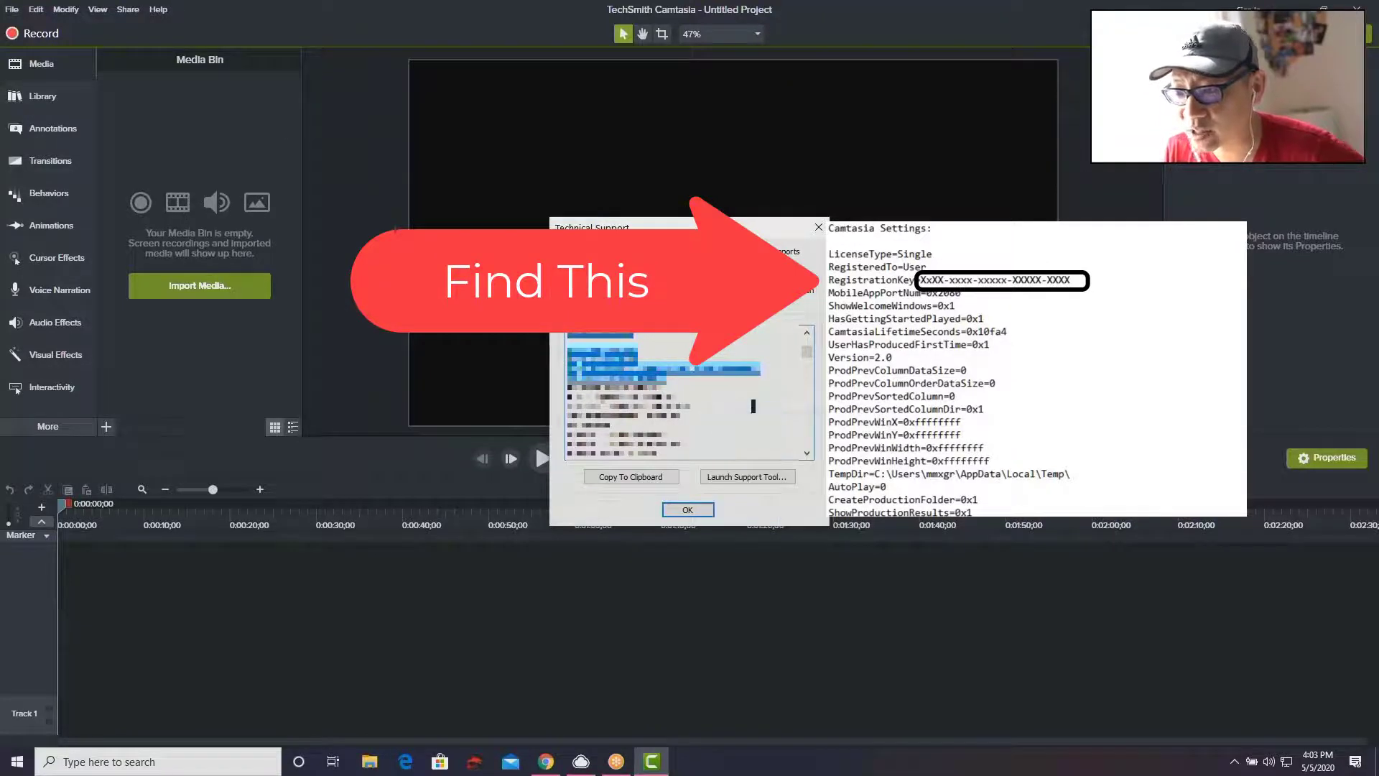
pyautogui.click(639, 478)
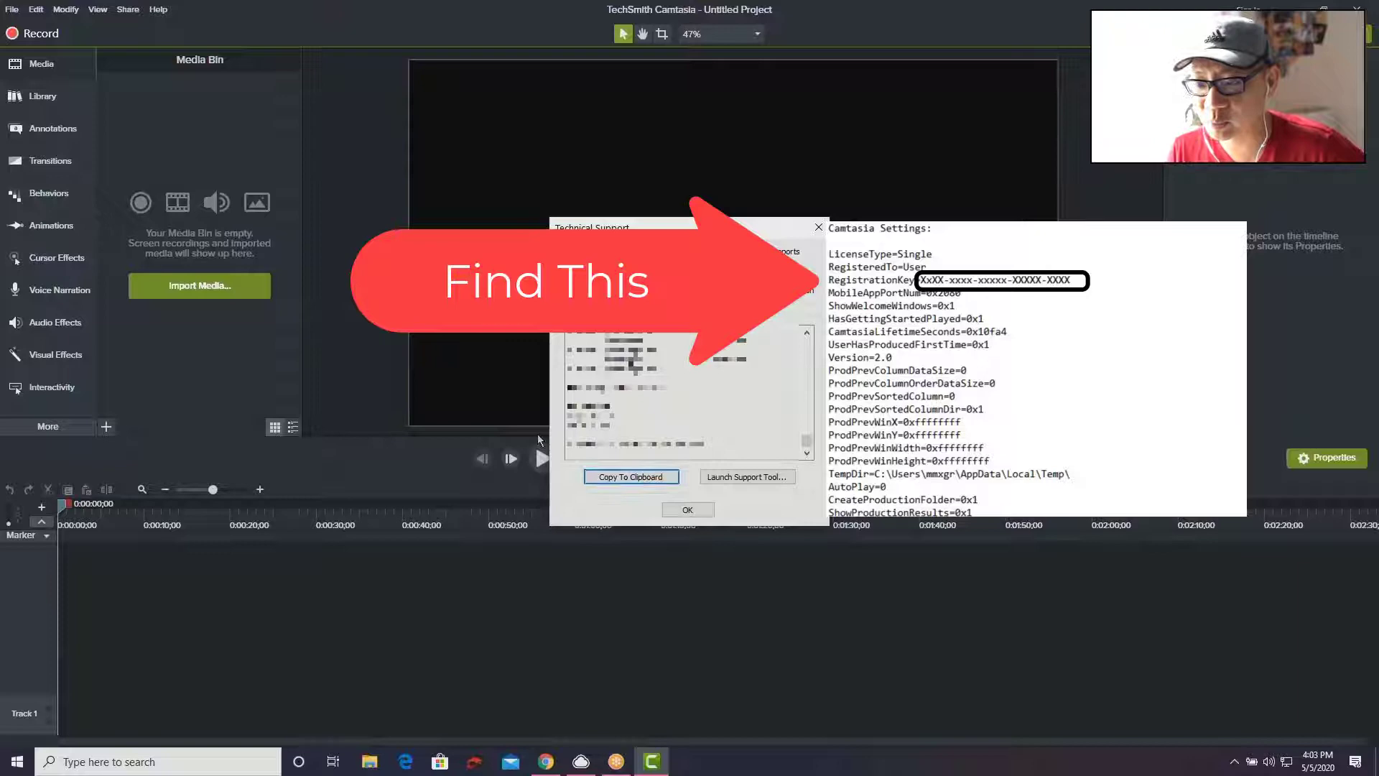
pyautogui.click(13, 763)
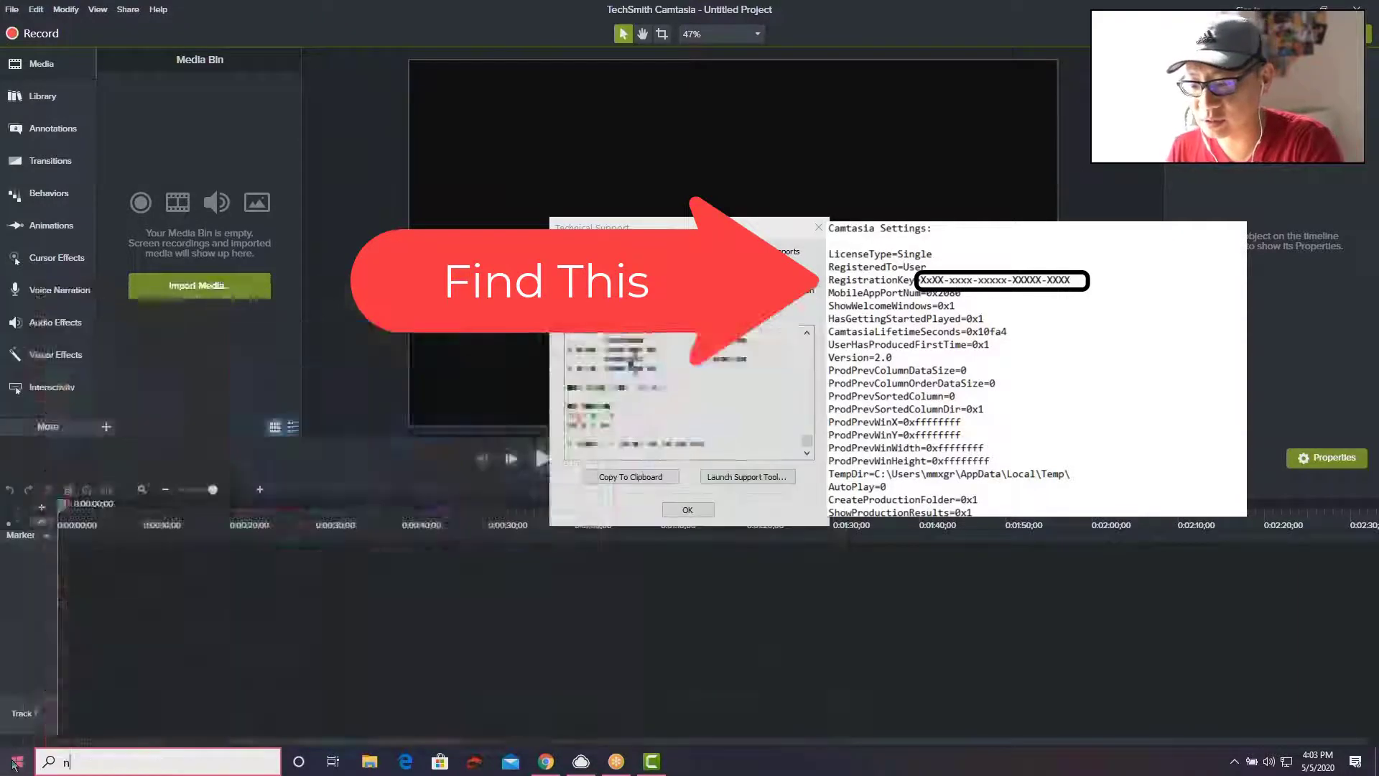
# Open Notepad and paste the copied Camtasia diagnostics into a new note.
pyautogui.write('notepad')
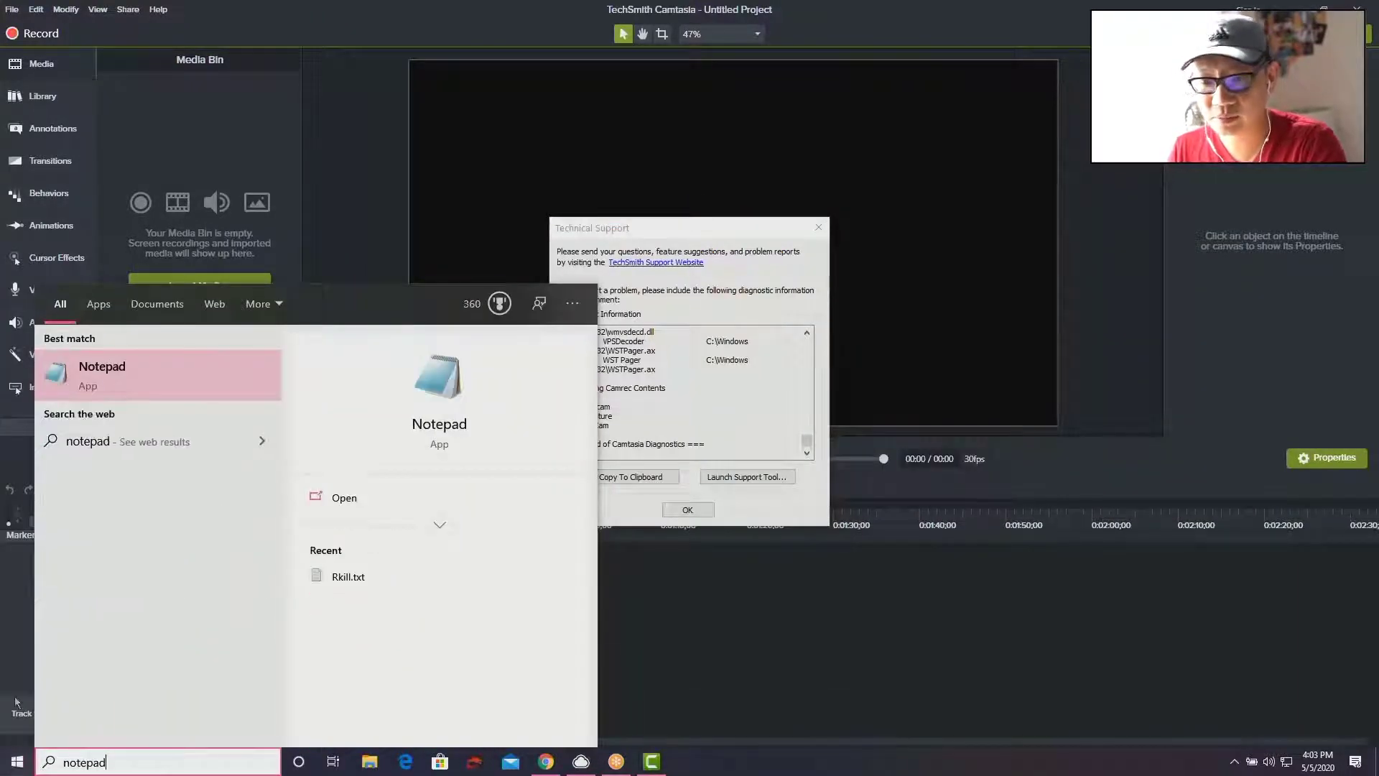
pyautogui.click(162, 388)
pyautogui.rightClick(359, 357)
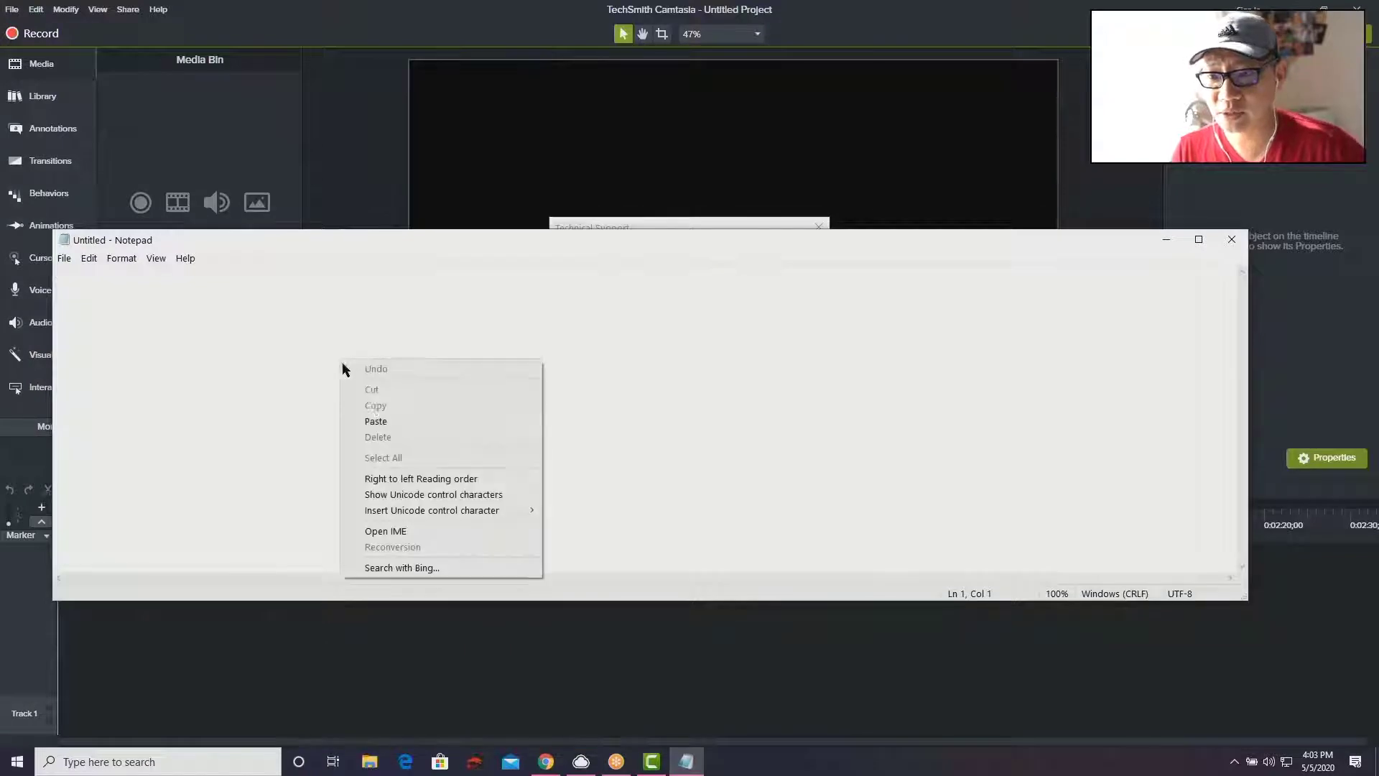
pyautogui.click(392, 424)
# Save the note to the Desktop as 'camtasia 2019 key info'.
pyautogui.click(63, 258)
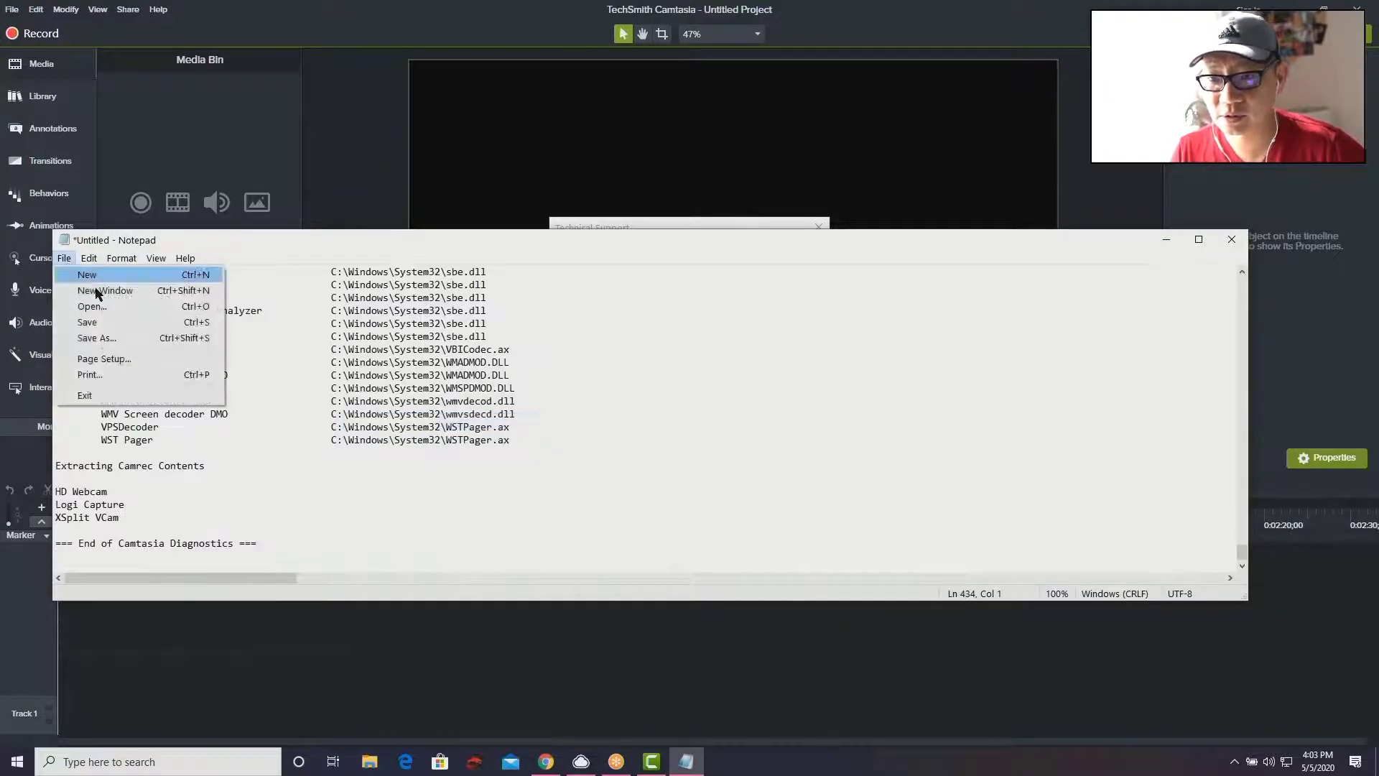
pyautogui.click(132, 337)
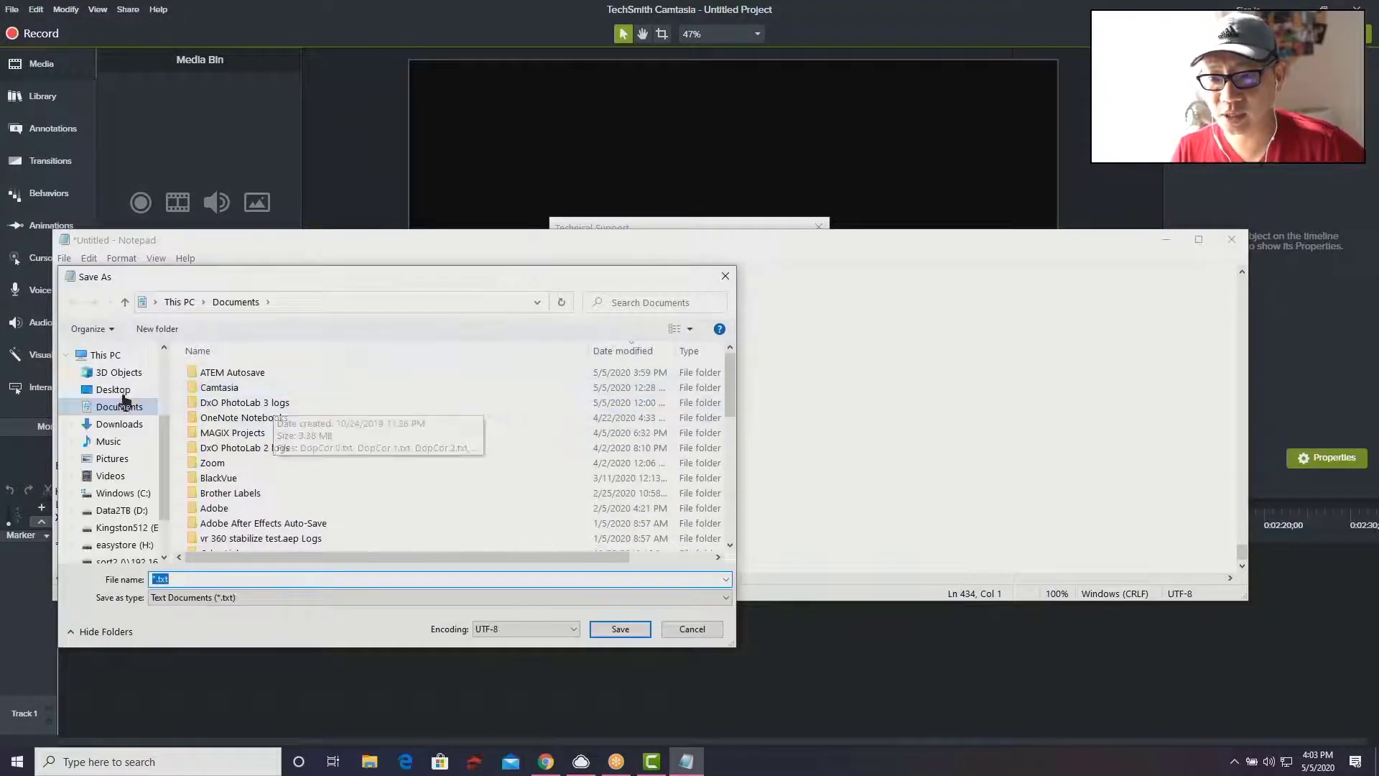
pyautogui.click(112, 389)
pyautogui.write('ca')
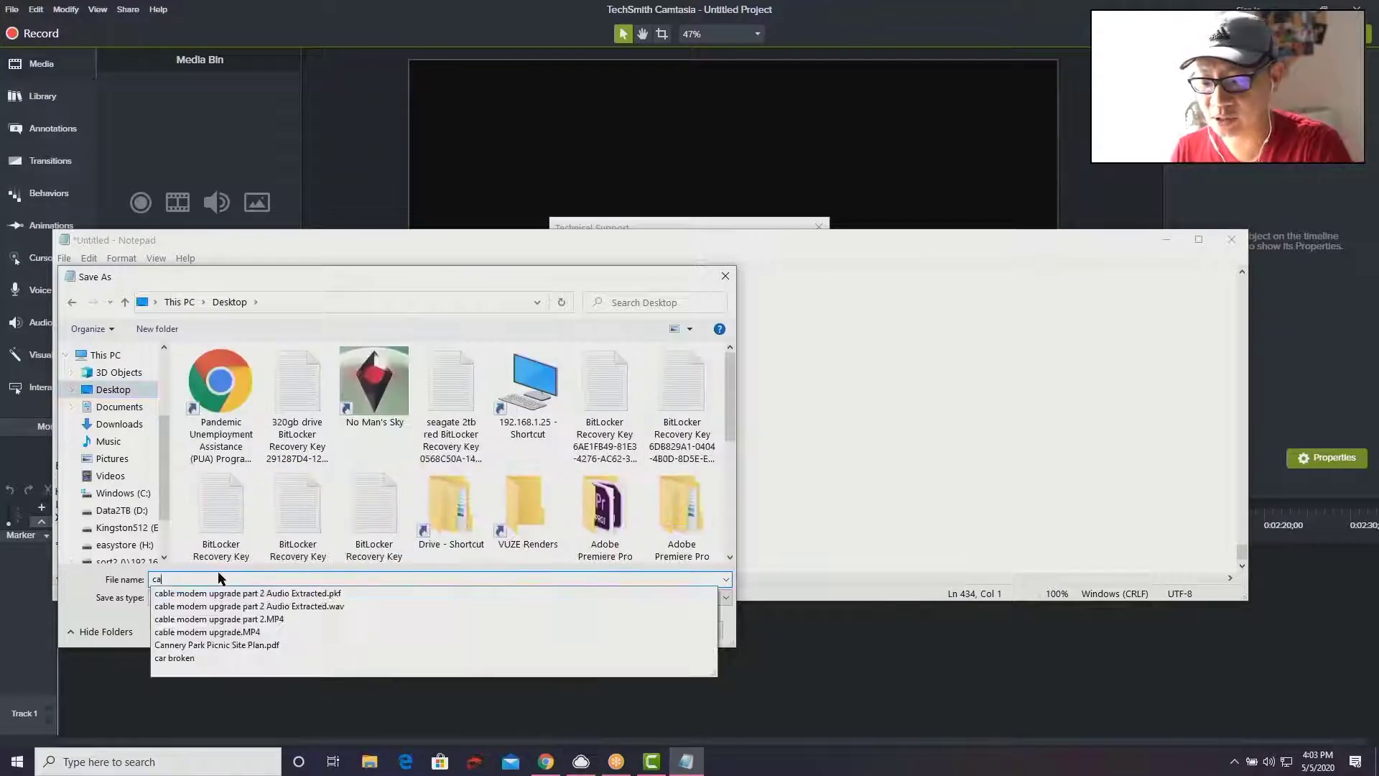
pyautogui.write('mtasia')
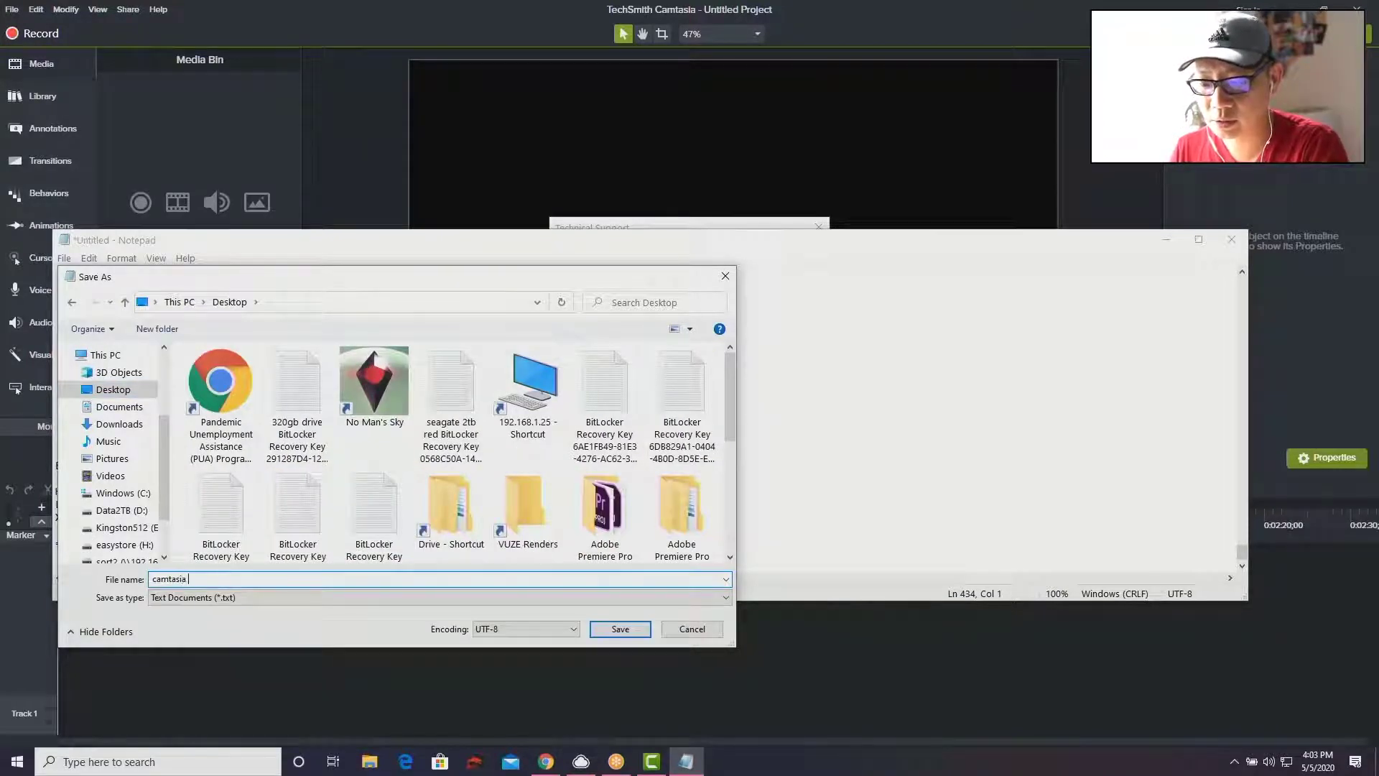
pyautogui.write(' 2019')
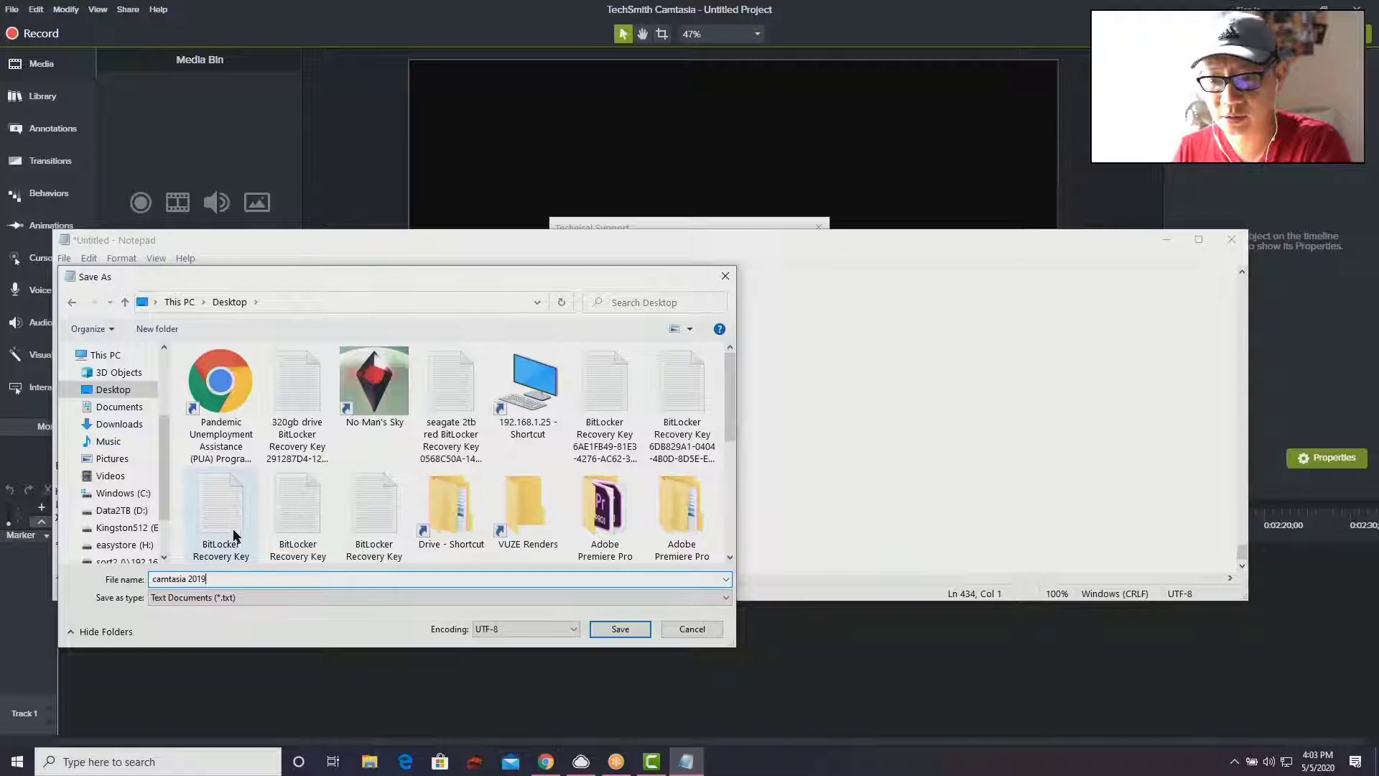
pyautogui.write(' key i')
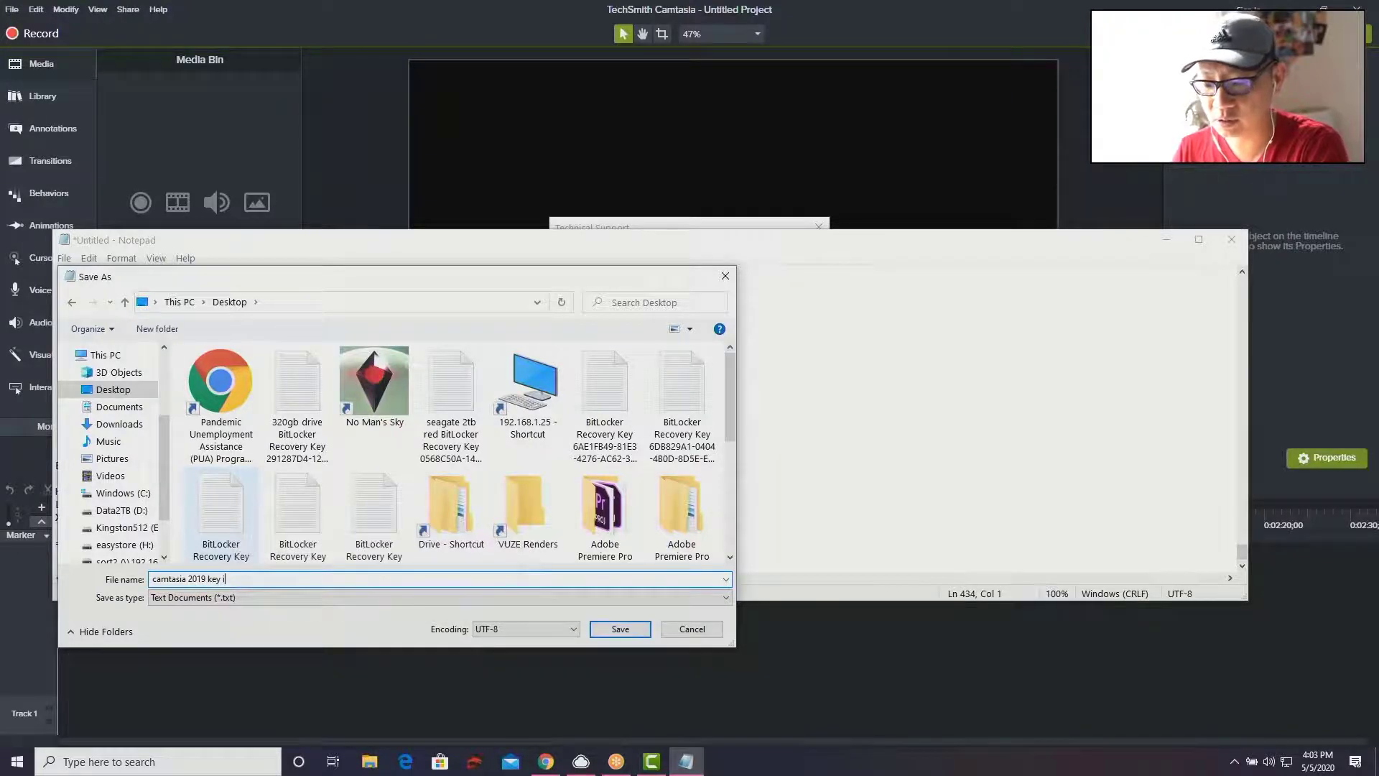
pyautogui.write('nfo')
pyautogui.click(636, 630)
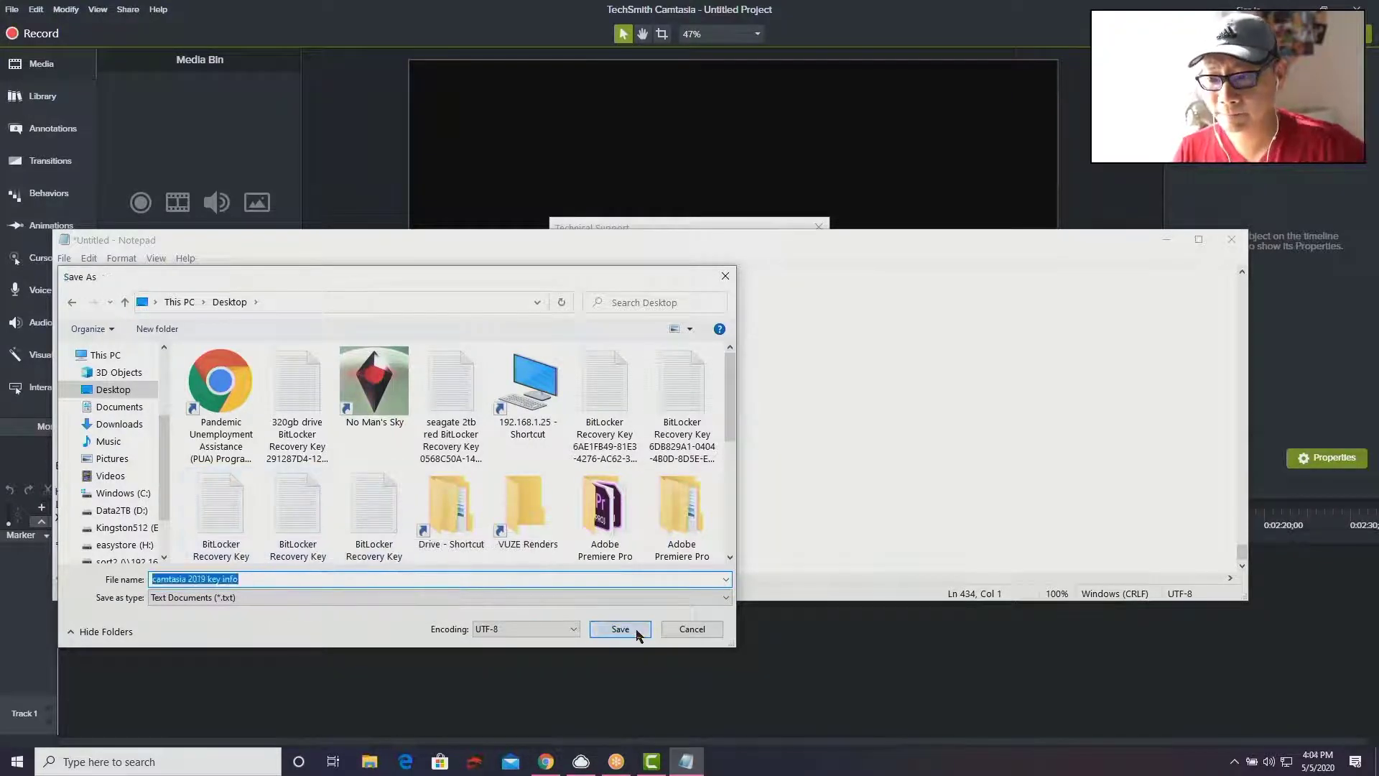
# Close Notepad and Camtasia's Technical Support dialog, then return to the TechSmith article in Chrome.
pyautogui.click(1229, 240)
pyautogui.scroll(10, 747, 388)
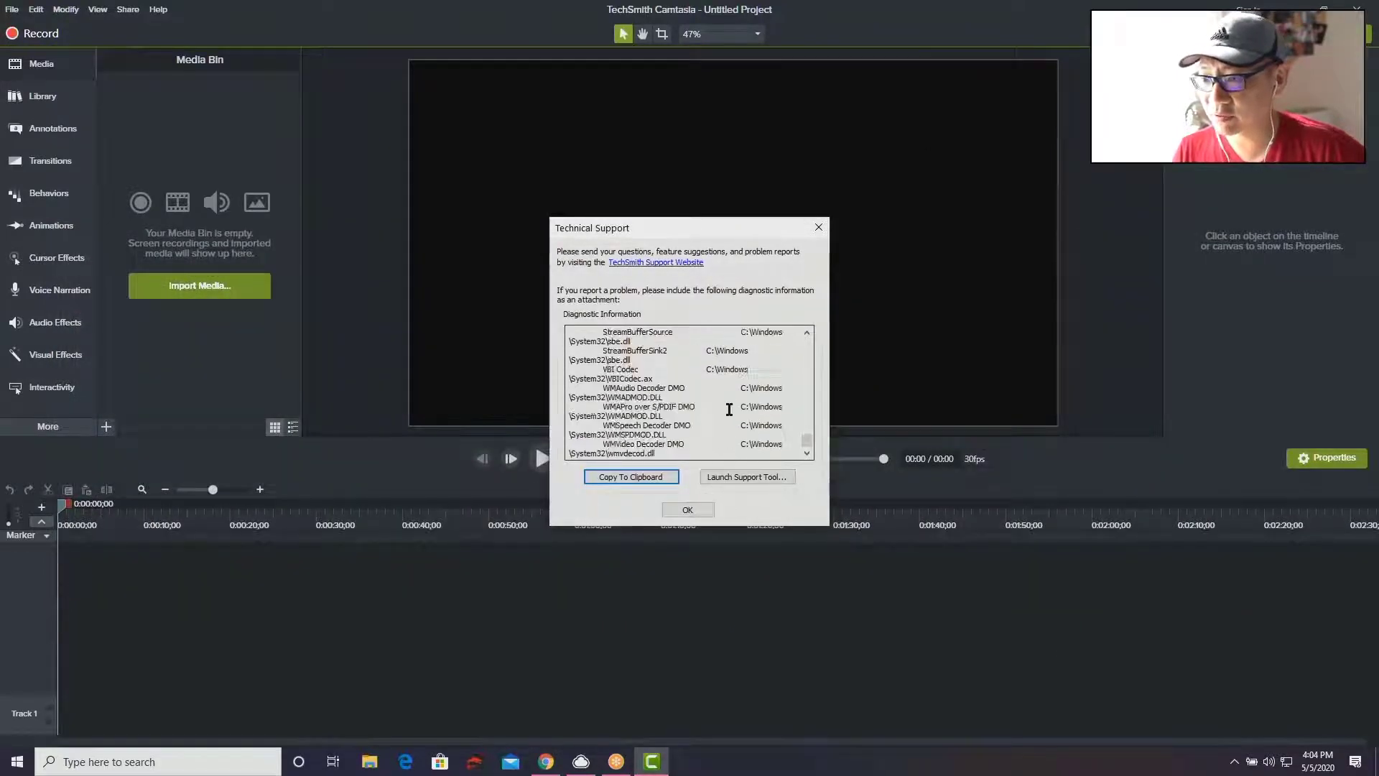
pyautogui.scroll(2, 723, 401)
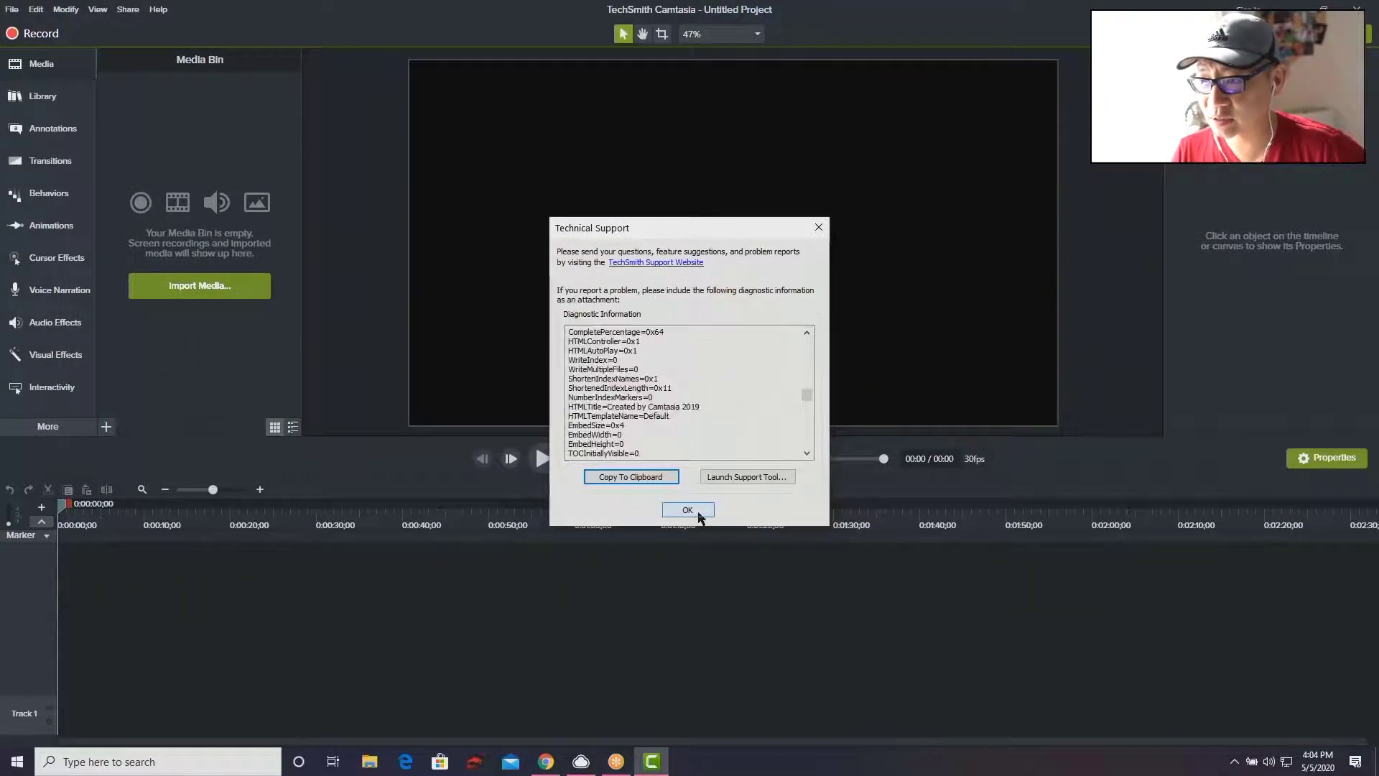
pyautogui.click(688, 510)
pyautogui.hotkey('alt', 'Tab')
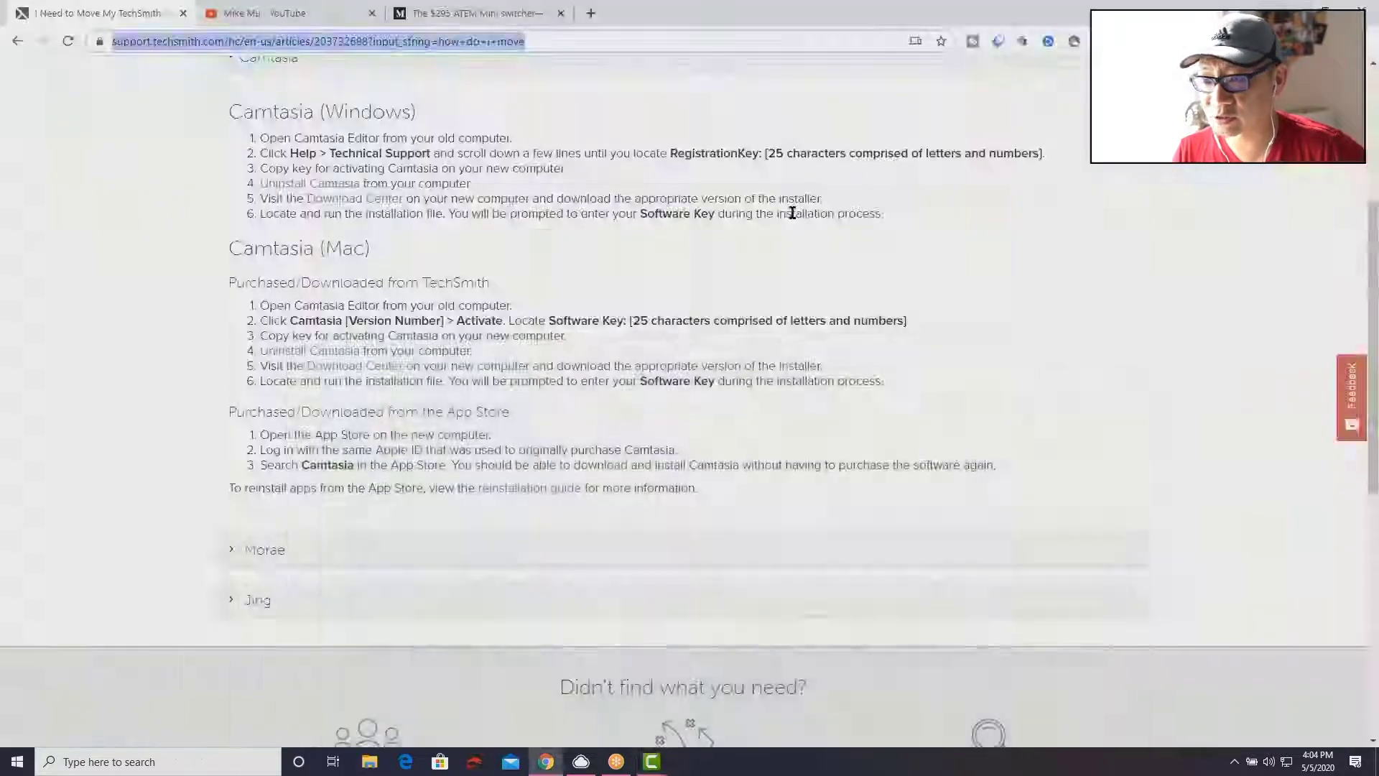
pyautogui.scroll(1, 413, 230)
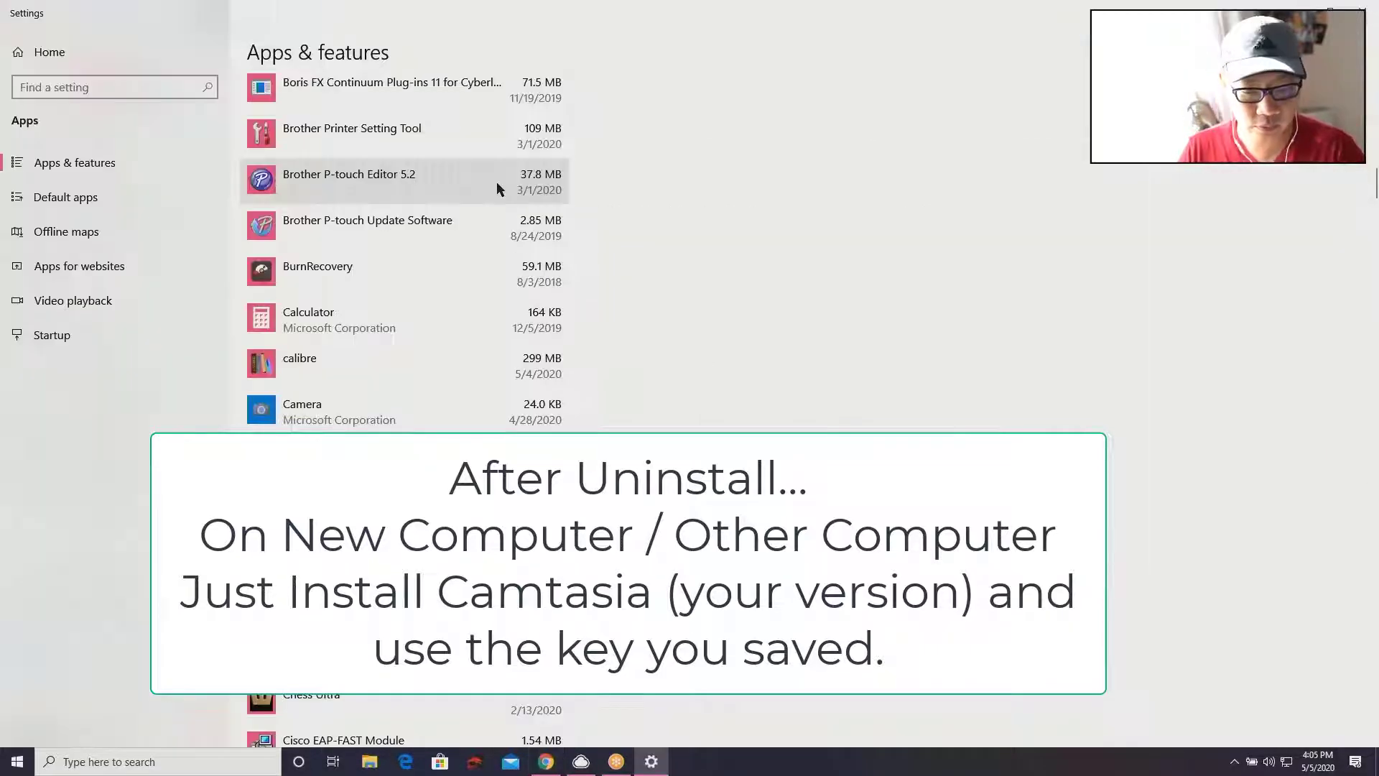
# Keep Camtasia's user files and confirm uninstalling Camtasia 2019.
pyautogui.scroll(5, 713, 413)
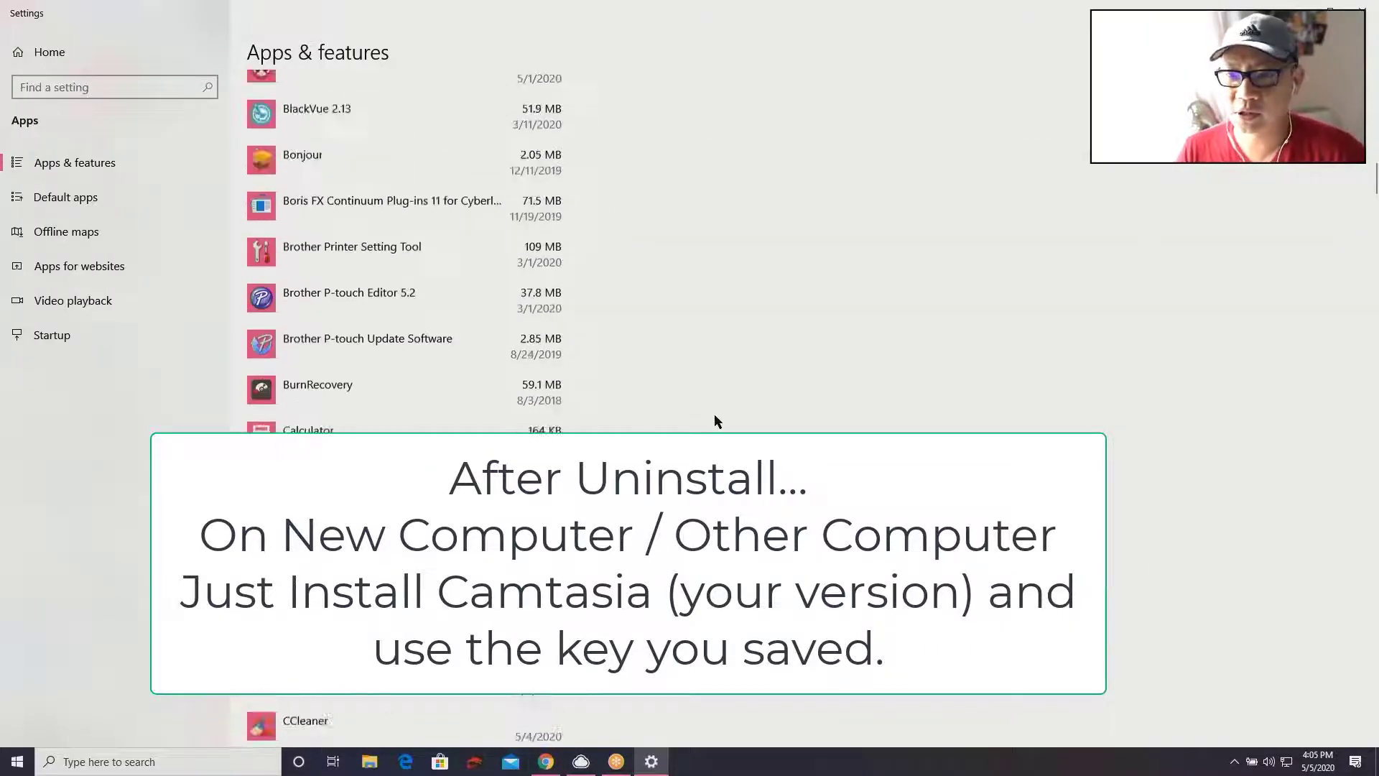
pyautogui.scroll(-5, 713, 415)
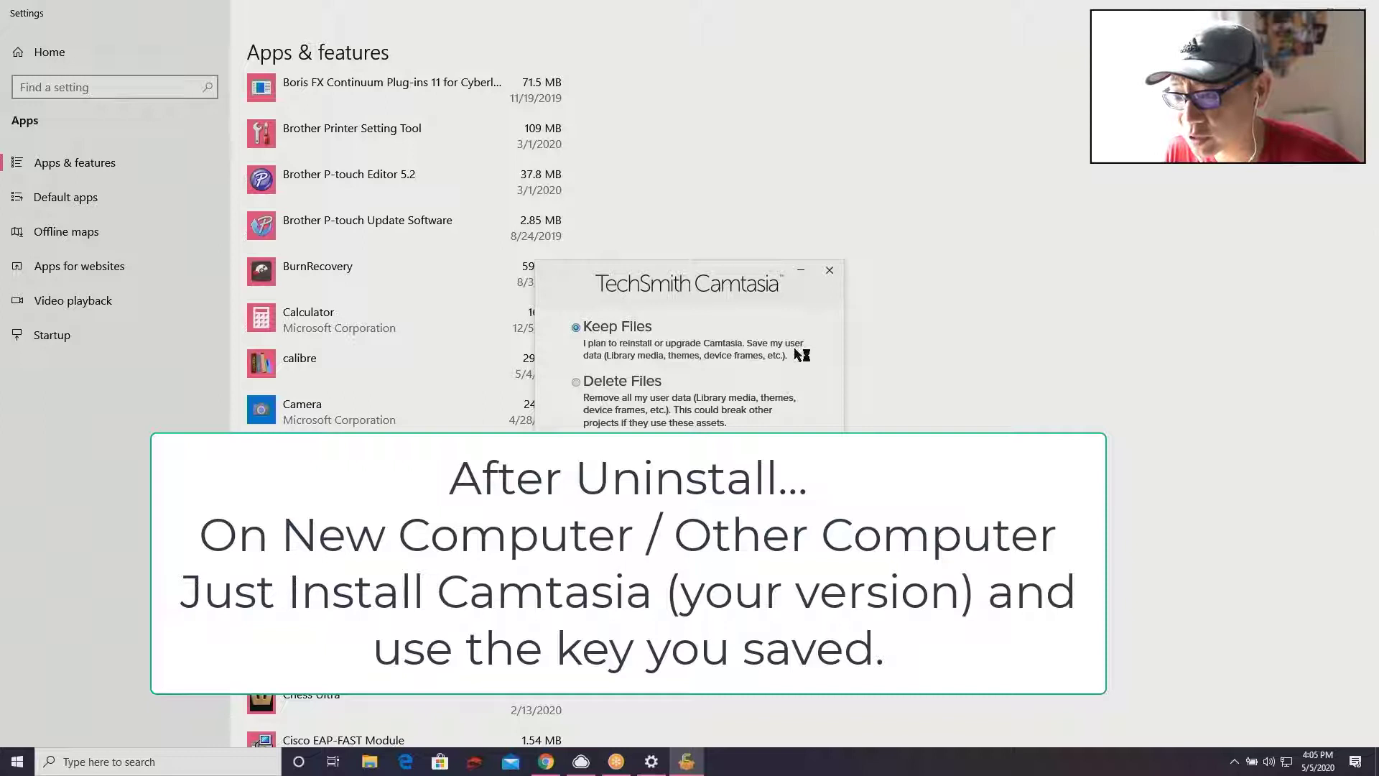
pyautogui.click(638, 384)
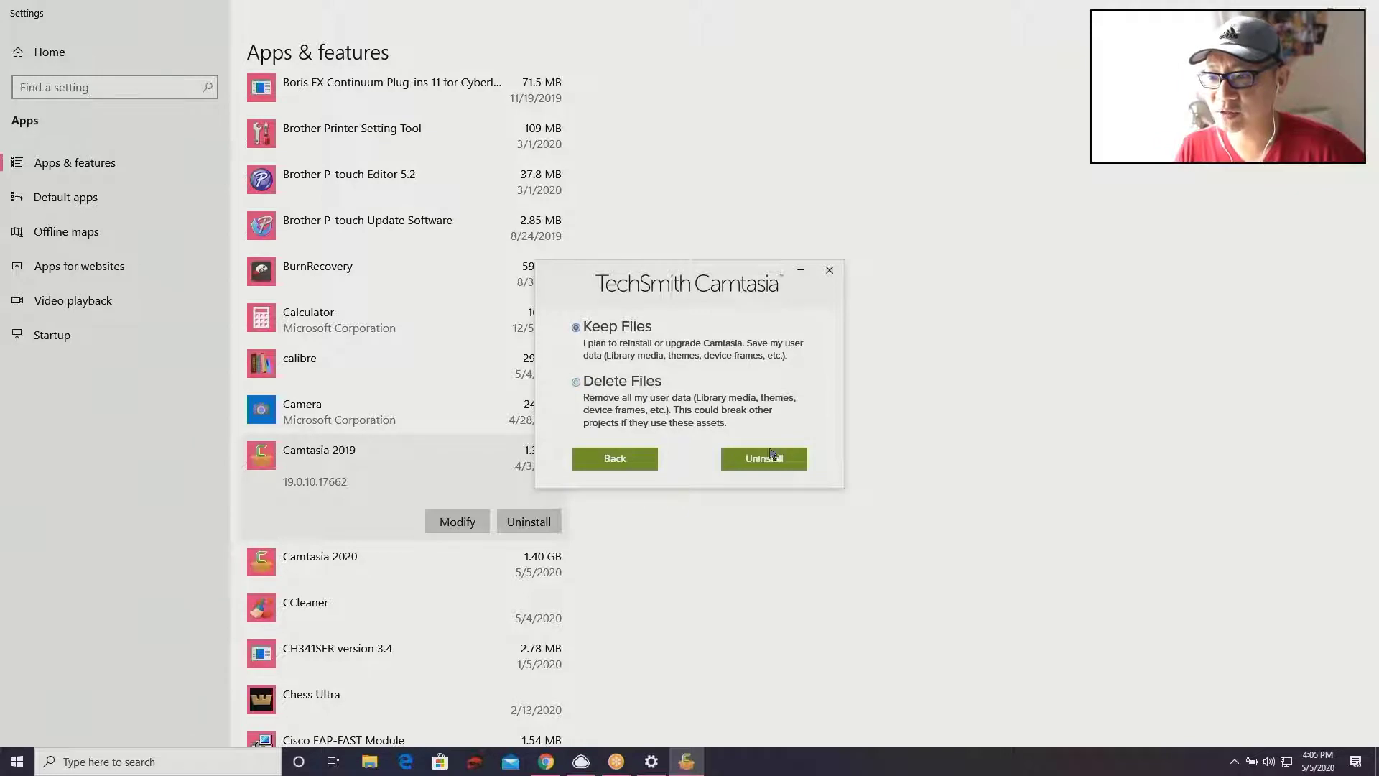
pyautogui.click(761, 458)
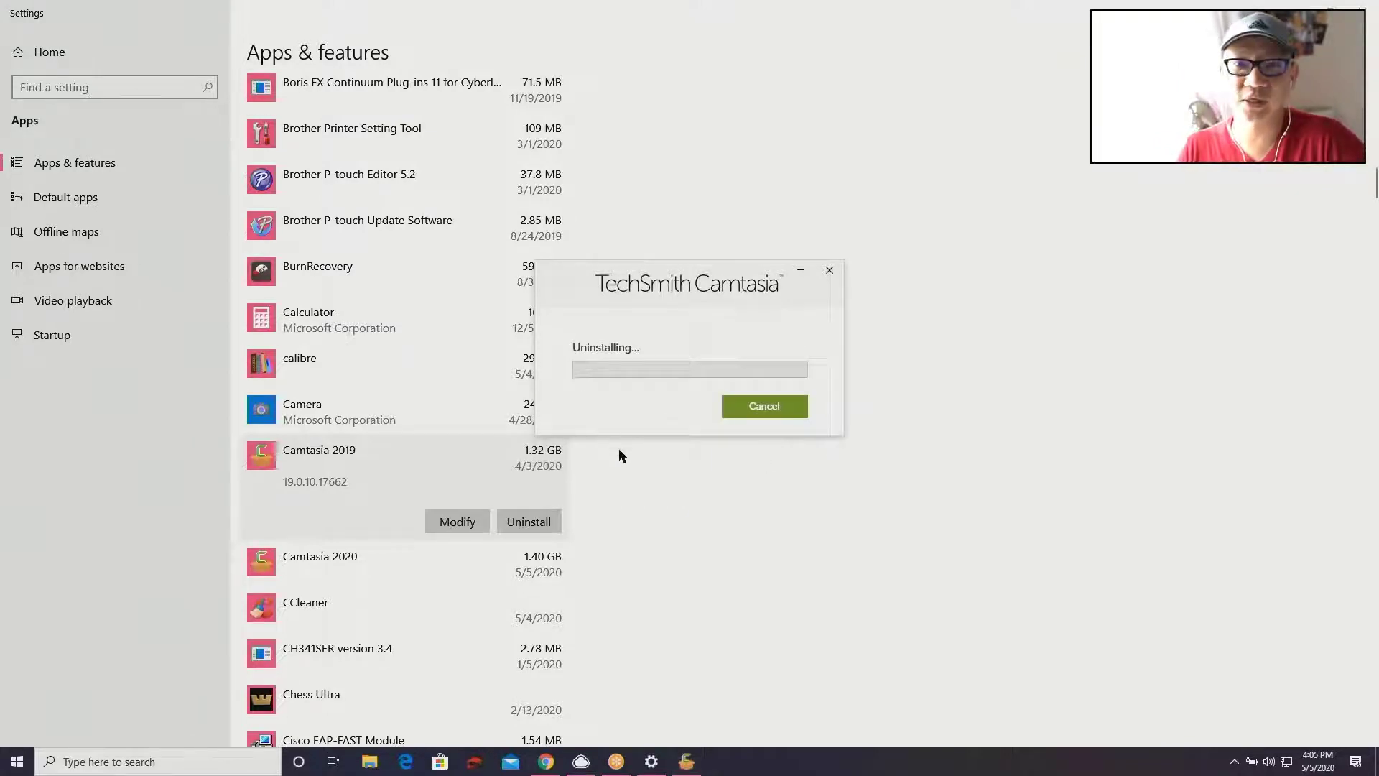